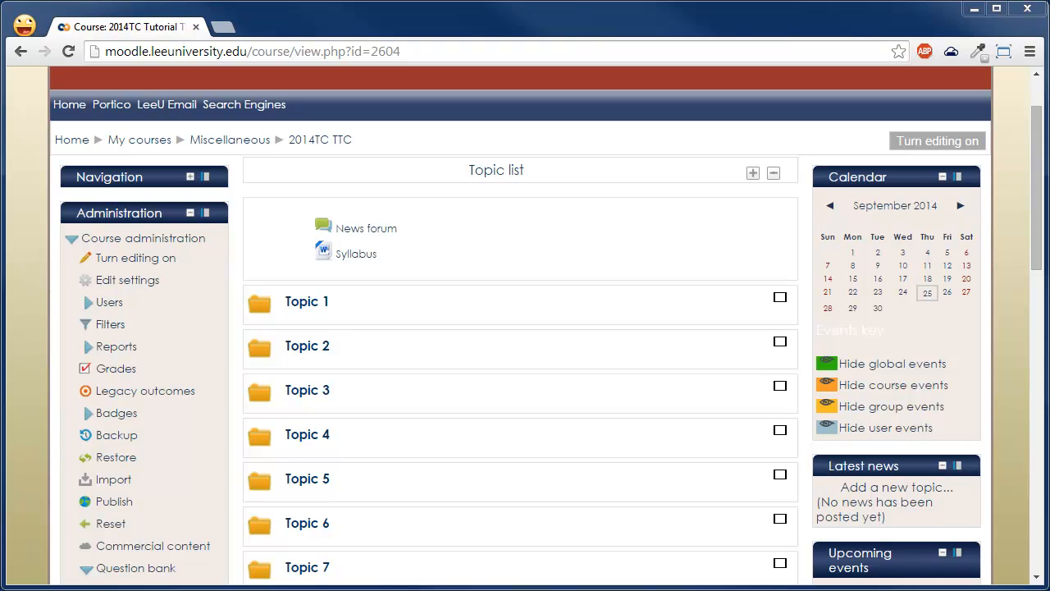
# - Turn on course editing and add a Quiz activity to Topic 4
pyautogui.click(966, 142)
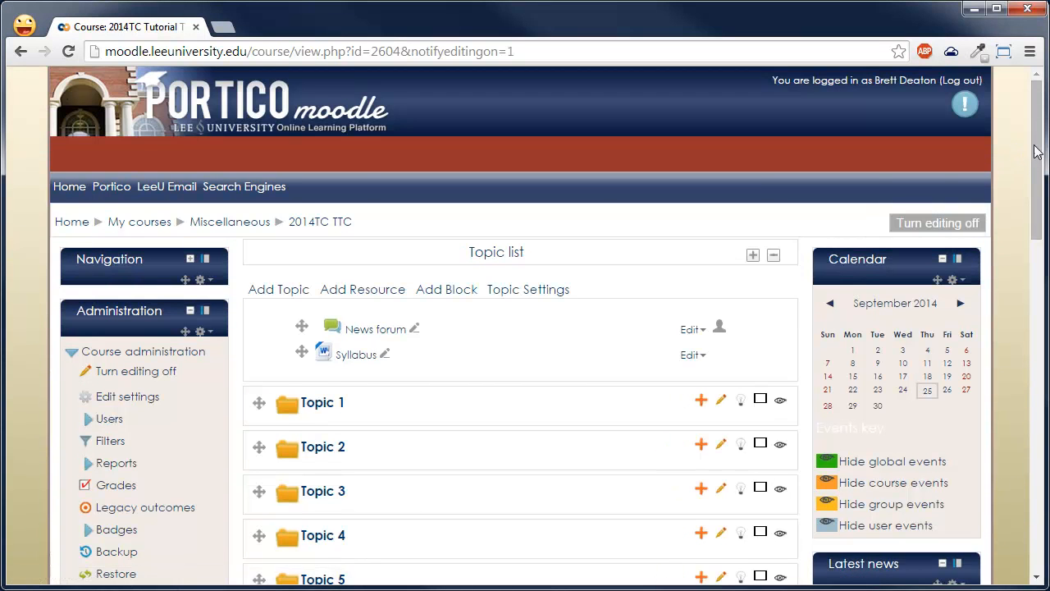
pyautogui.moveTo(1036, 152); pyautogui.dragTo(1036, 191)
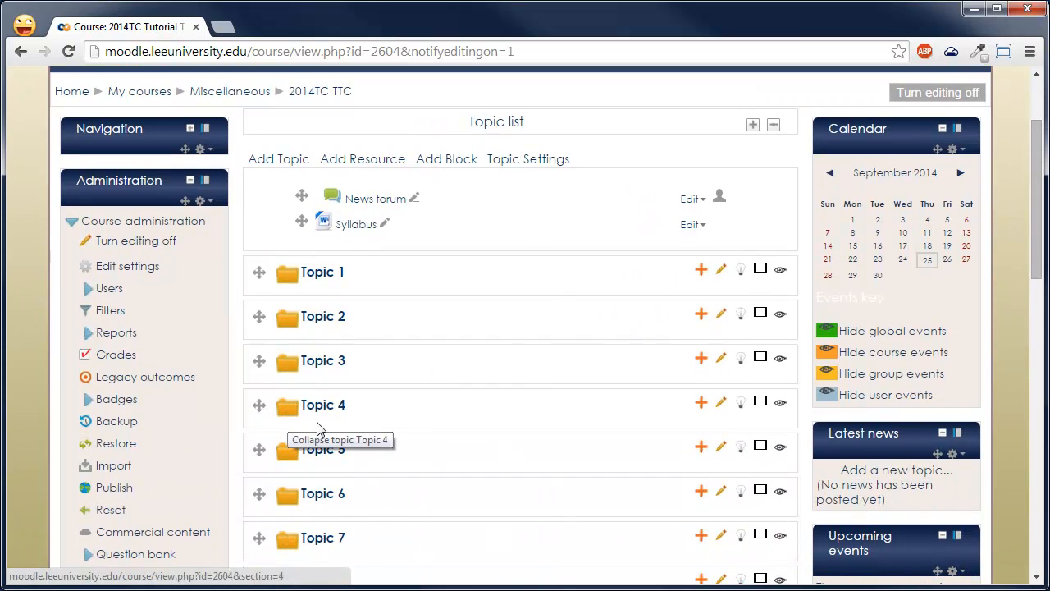
pyautogui.click(701, 402)
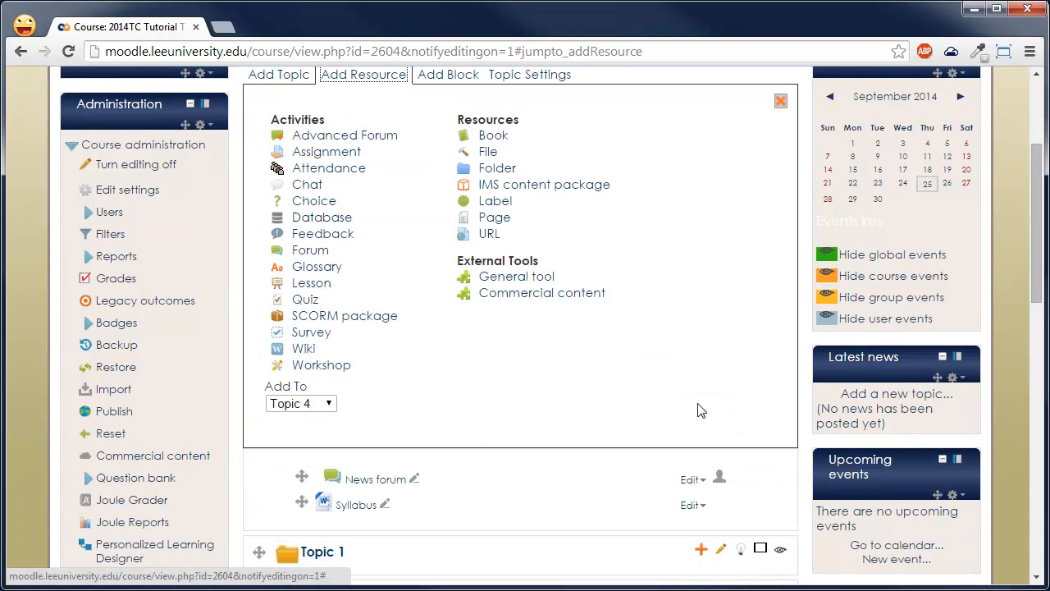
pyautogui.click(315, 301)
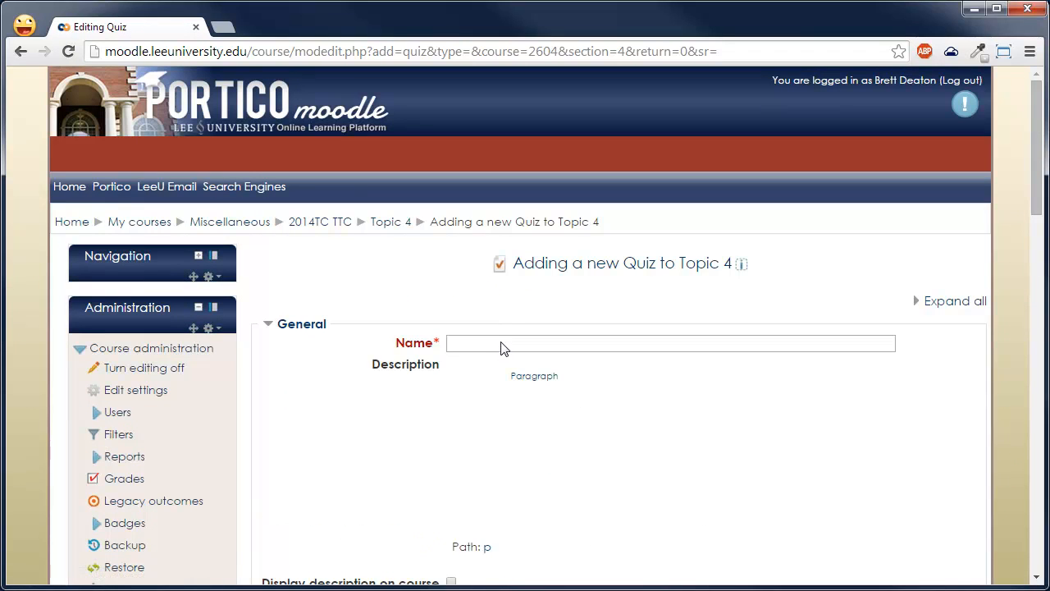
# - Name the new quiz "General Knowledge Quiz #1"
pyautogui.click(502, 343)
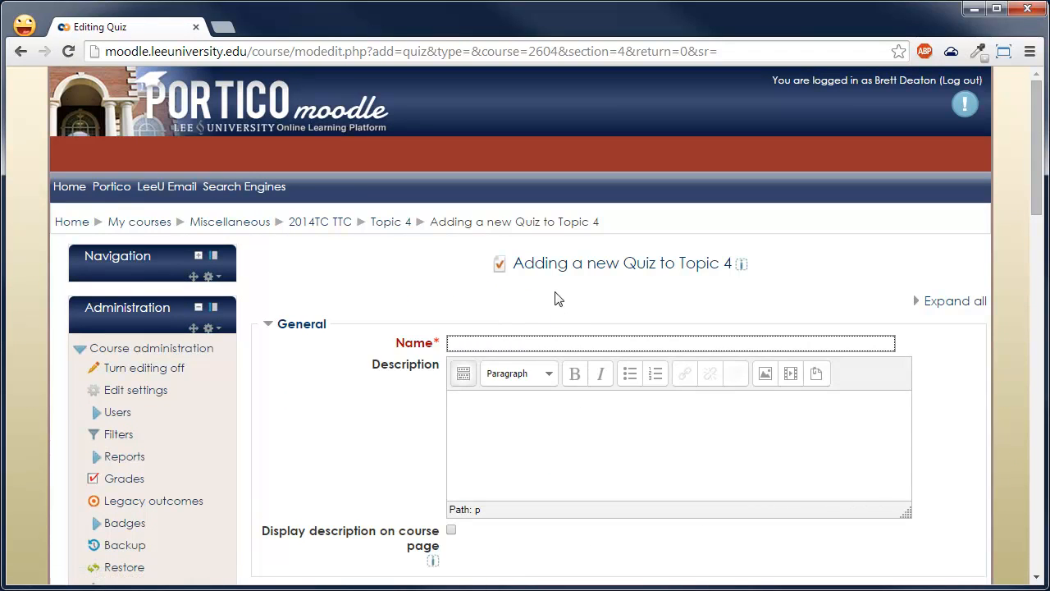
pyautogui.write('General Knowledge Quiz #1')
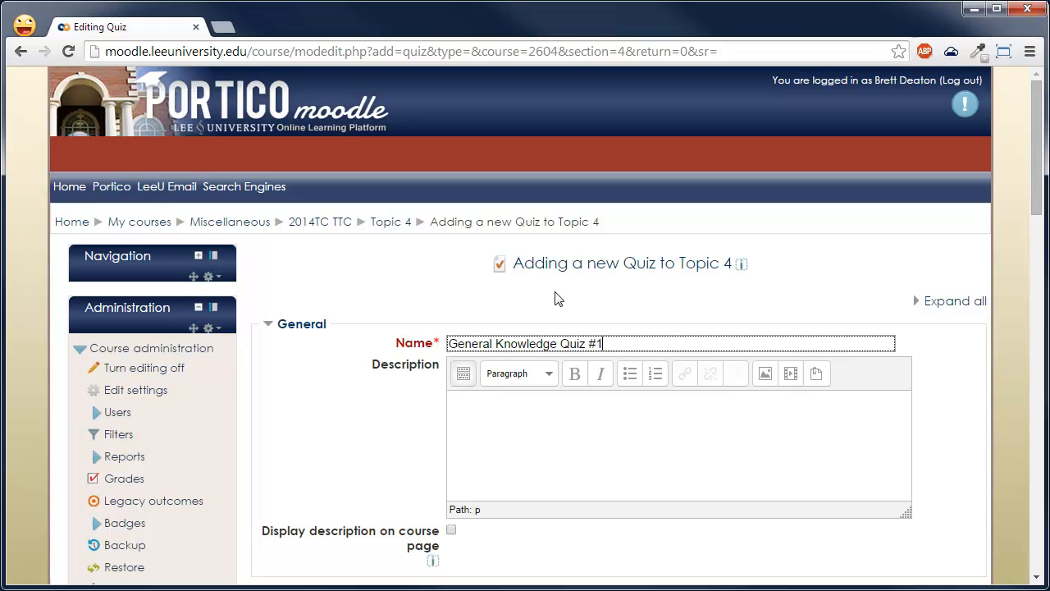
# - In the quiz's Timing settings, set what happens when time expires to "Open attempts are submitted automatically"
pyautogui.scroll(-1, 508, 340)
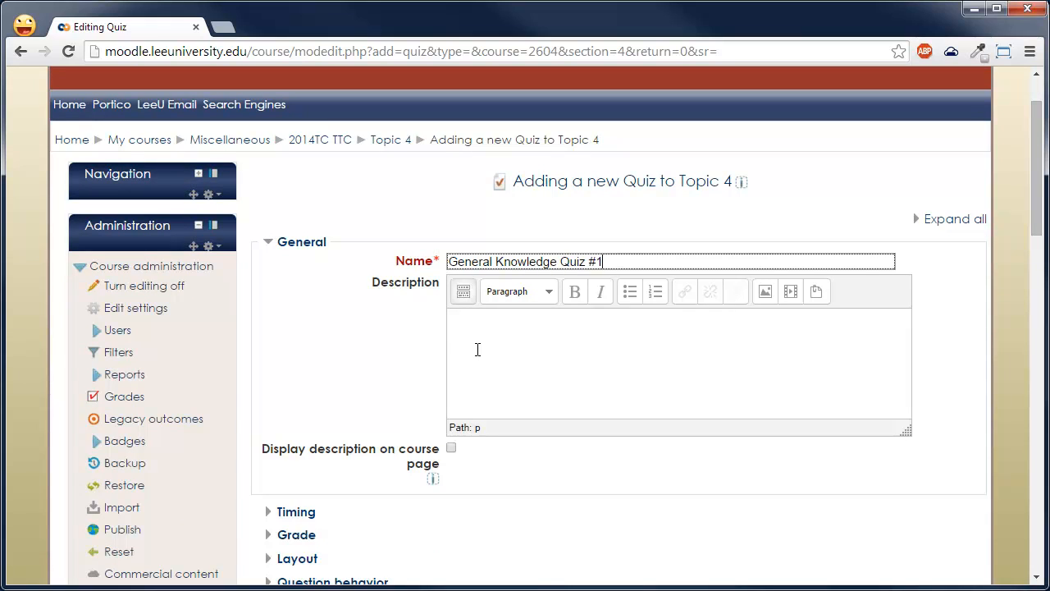
pyautogui.scroll(-1, 546, 357)
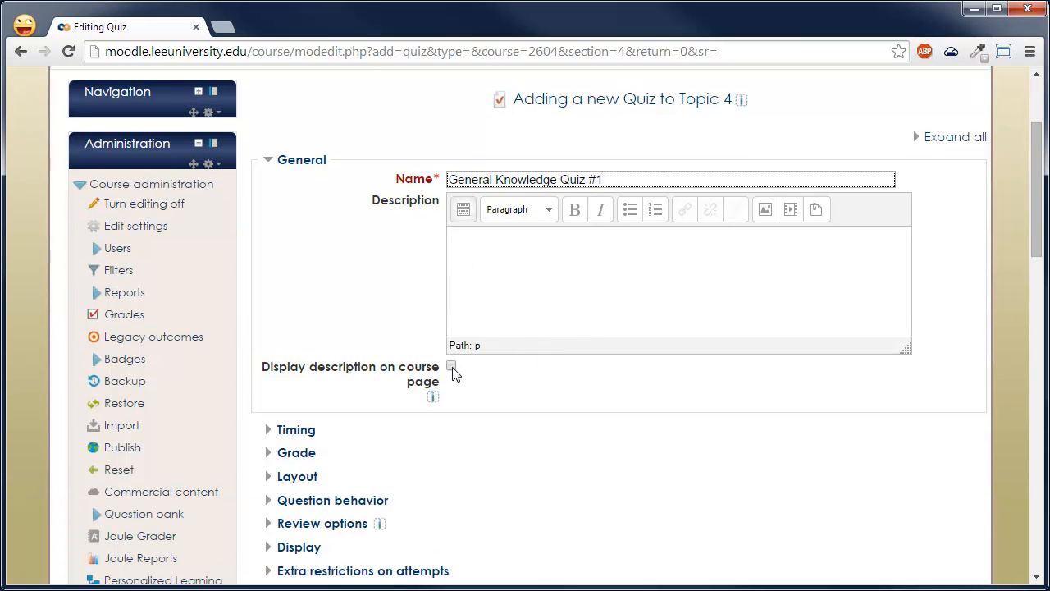
pyautogui.scroll(-2, 449, 322)
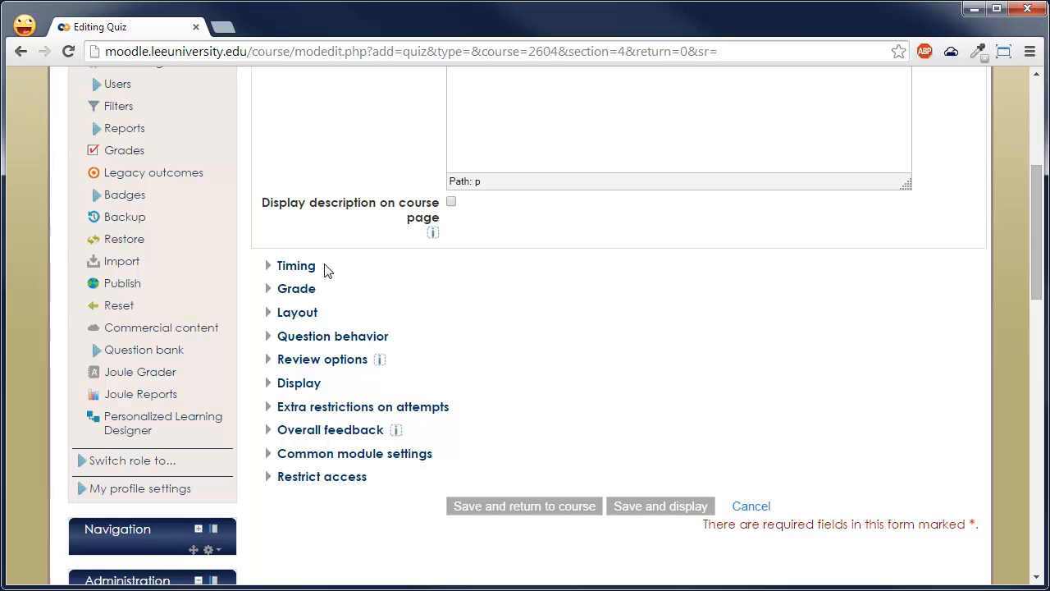
pyautogui.click(288, 271)
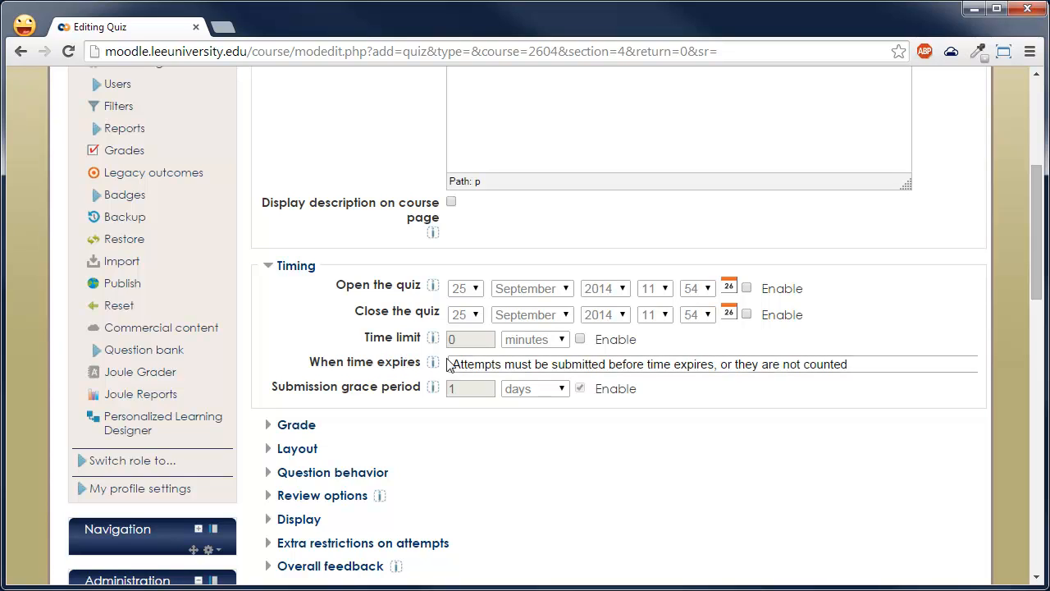
pyautogui.click(490, 369)
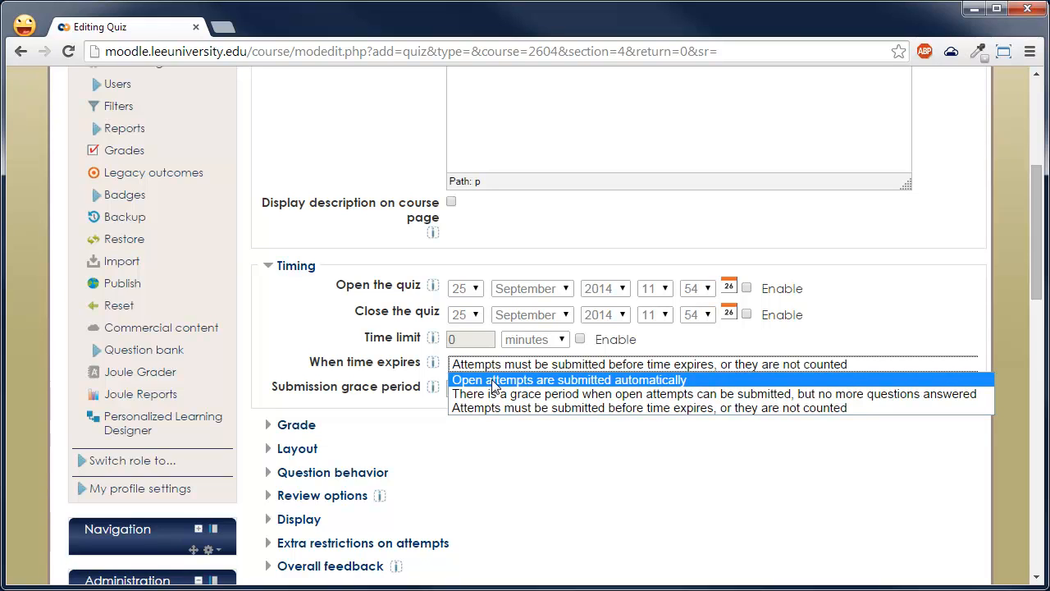
pyautogui.click(495, 381)
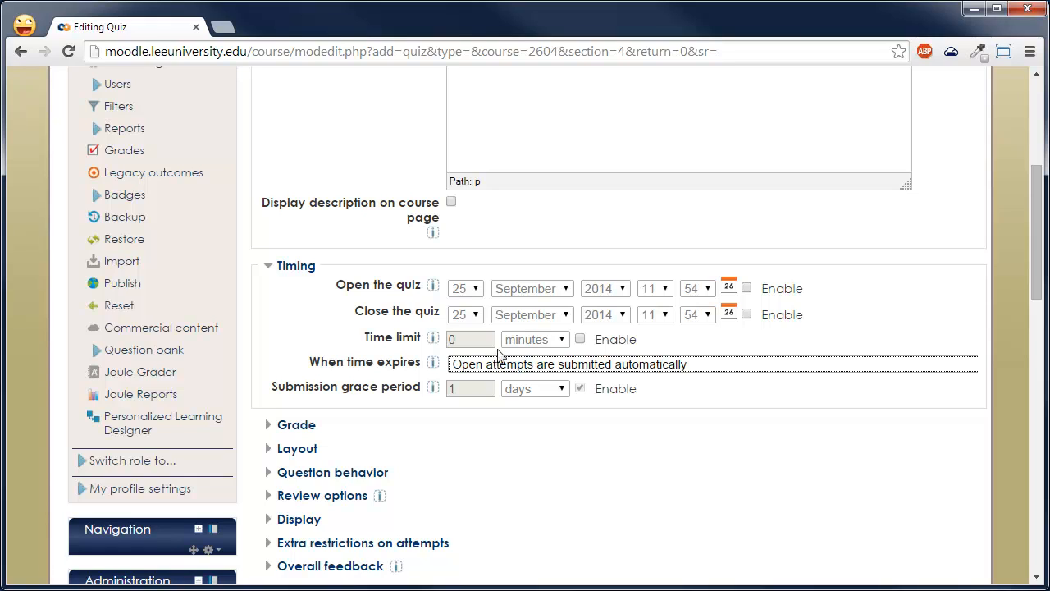
# - Enable the quiz's opening date and set its time to 08:00 on 25 September 2014
pyautogui.click(747, 287)
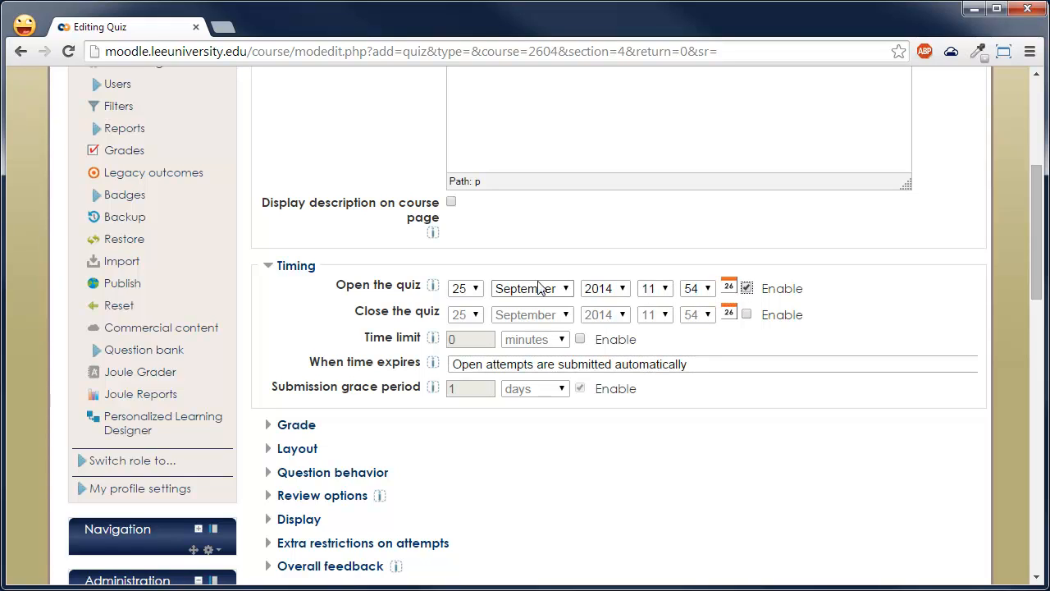
pyautogui.click(656, 288)
pyautogui.click(663, 413)
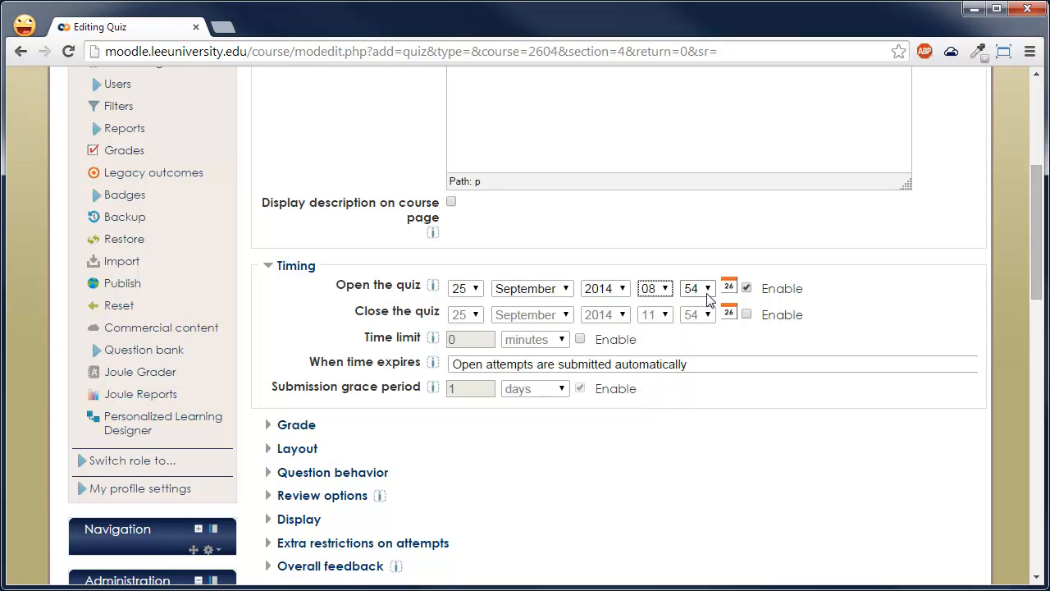
pyautogui.click(701, 290)
pyautogui.scroll(9, 693, 328)
pyautogui.click(689, 305)
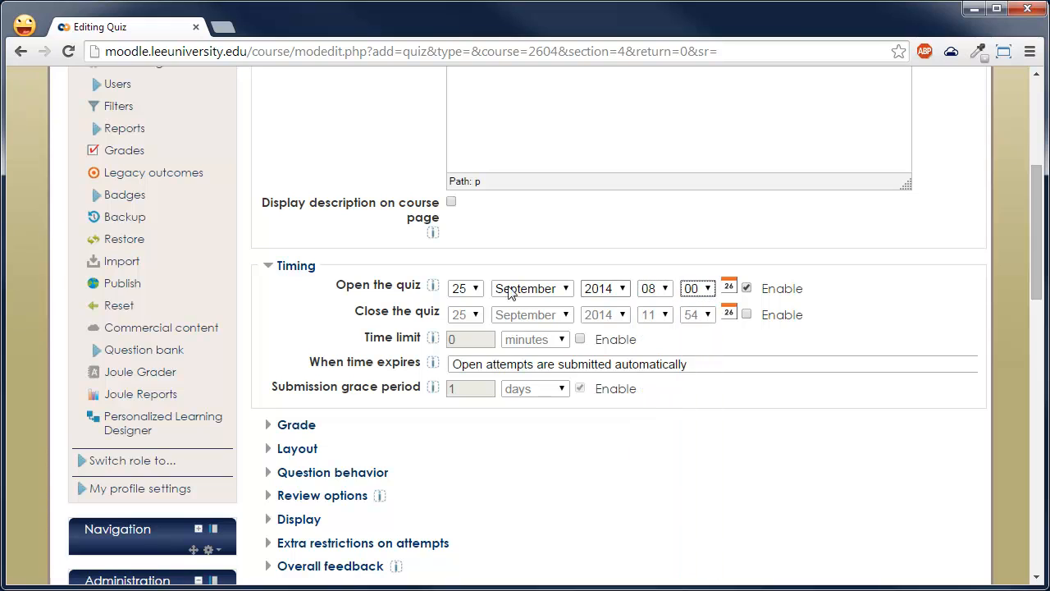
# - Enable the quiz's closing date and set it to 27 September 2014 at 08:00
pyautogui.click(747, 314)
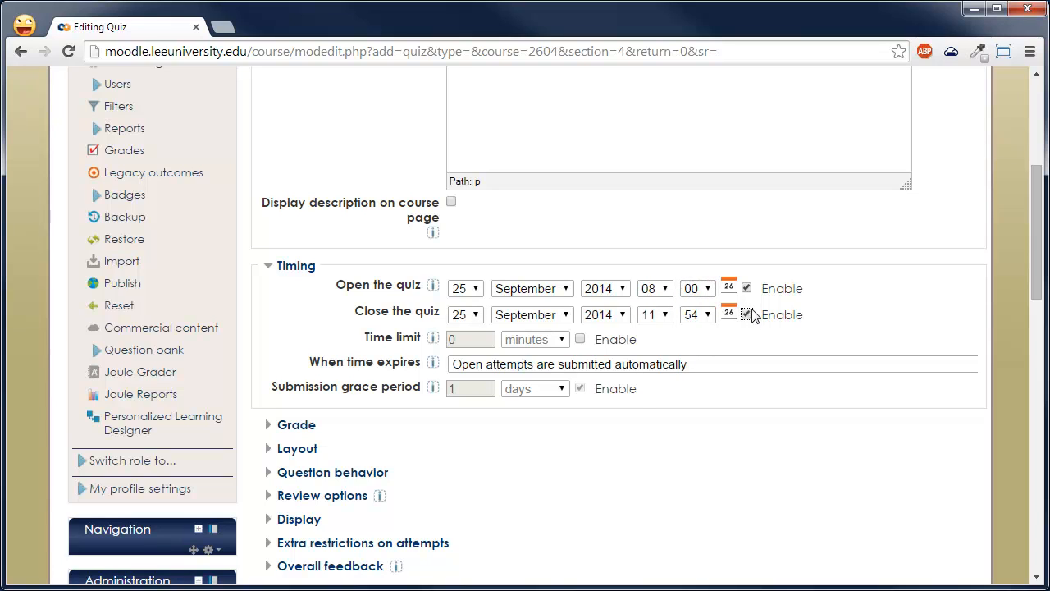
pyautogui.click(475, 316)
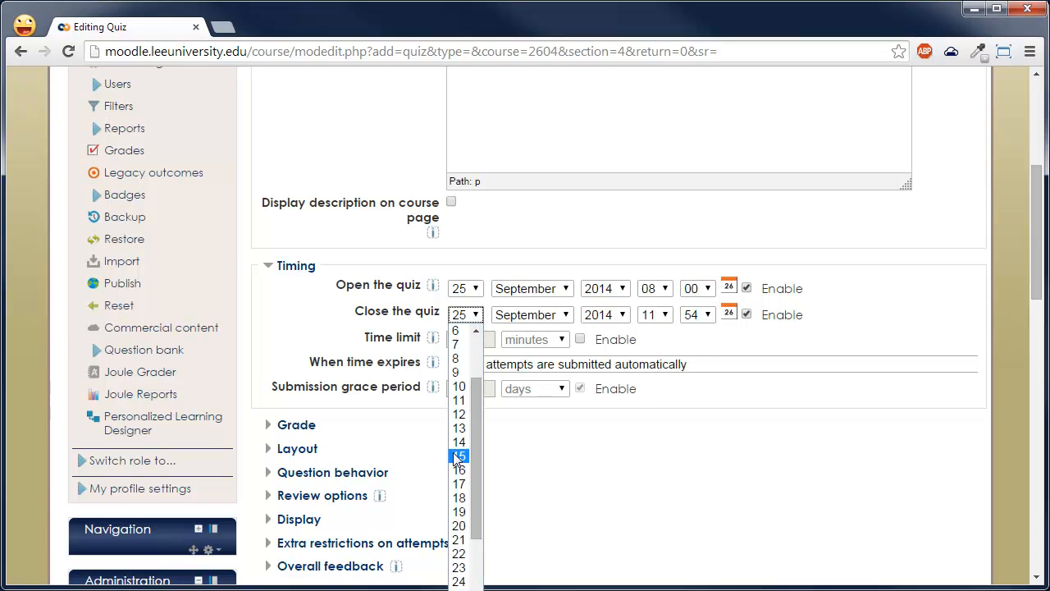
pyautogui.scroll(-2, 459, 476)
pyautogui.click(466, 544)
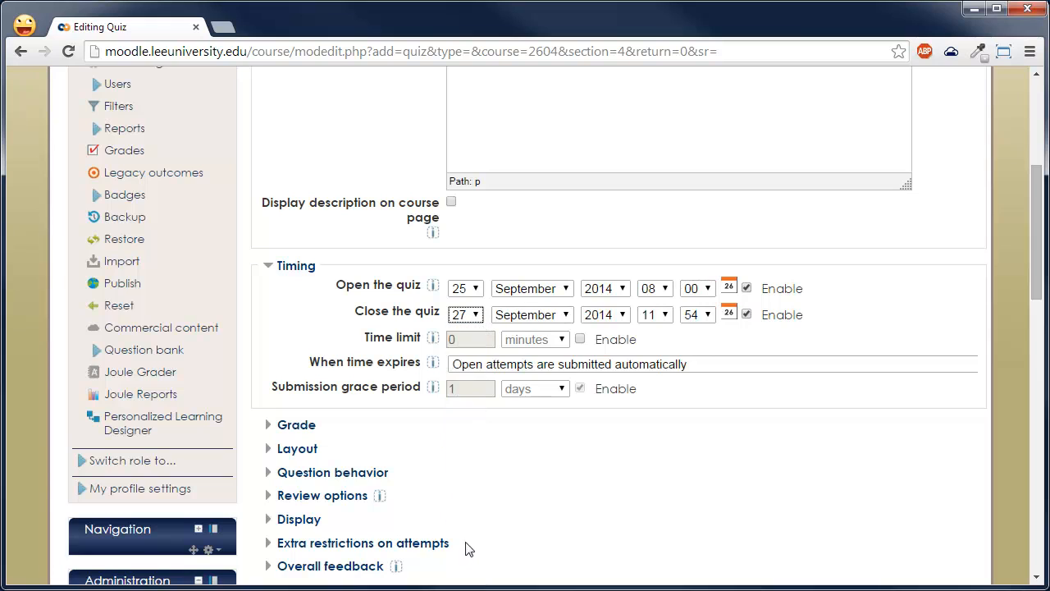
pyautogui.click(665, 315)
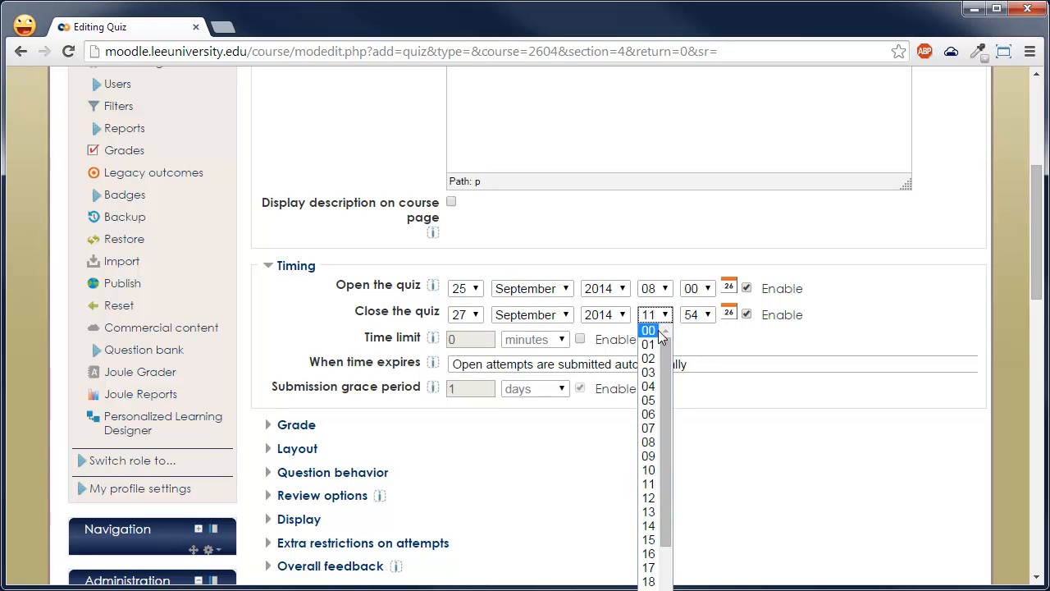
pyautogui.click(648, 441)
pyautogui.click(697, 317)
pyautogui.scroll(10, 701, 332)
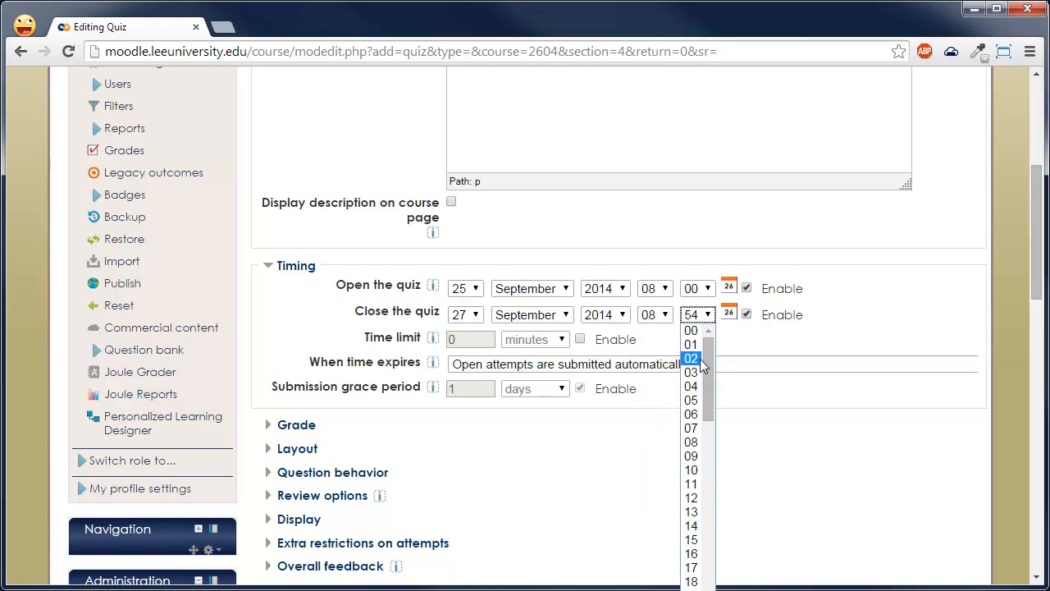
pyautogui.click(693, 330)
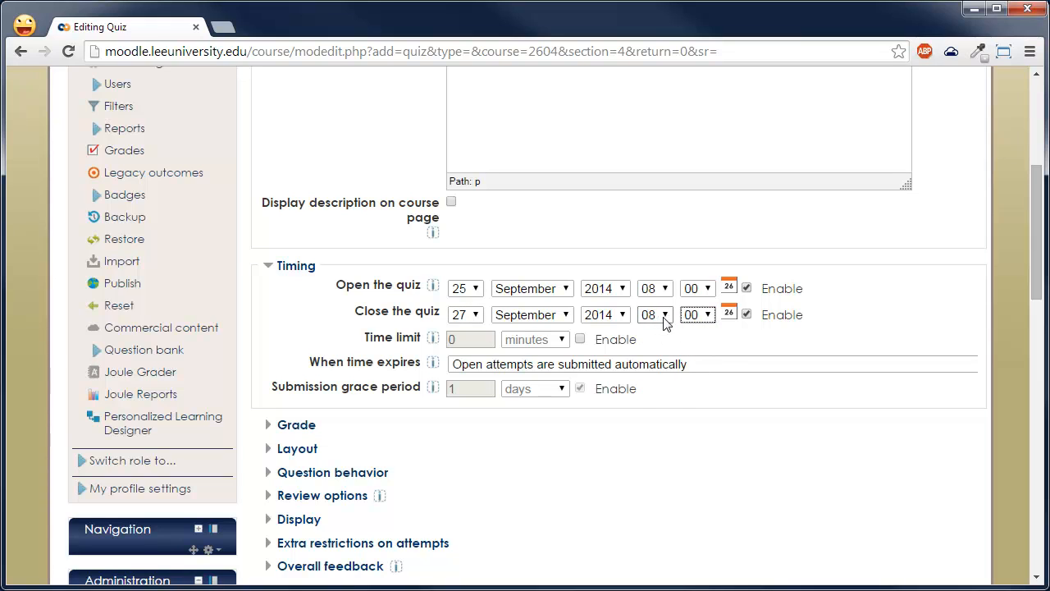
pyautogui.click(664, 315)
pyautogui.scroll(-2, 664, 394)
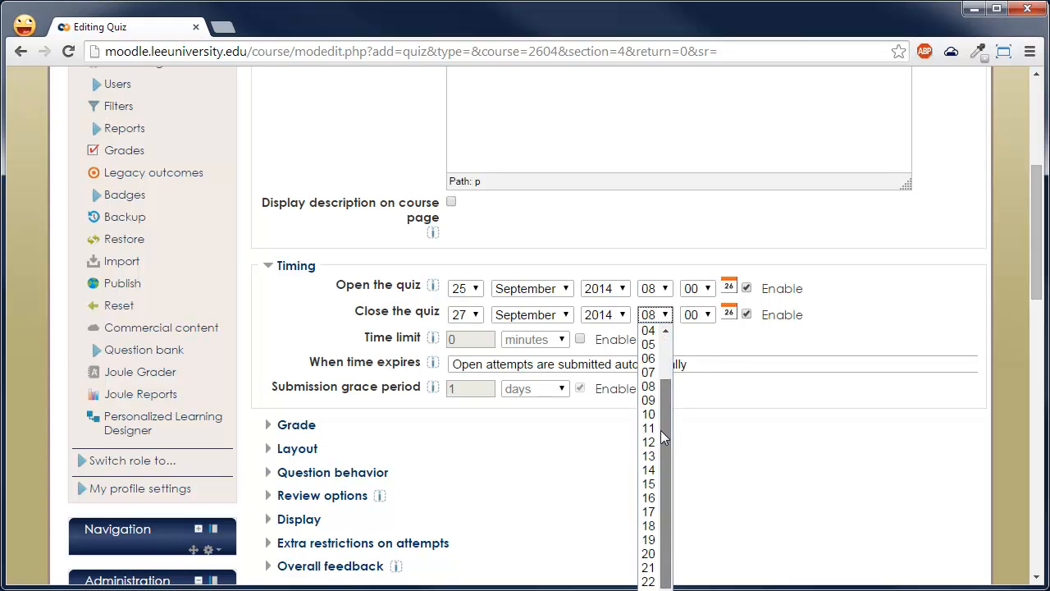
pyautogui.moveTo(660, 430); pyautogui.dragTo(671, 336)
pyautogui.click(890, 297)
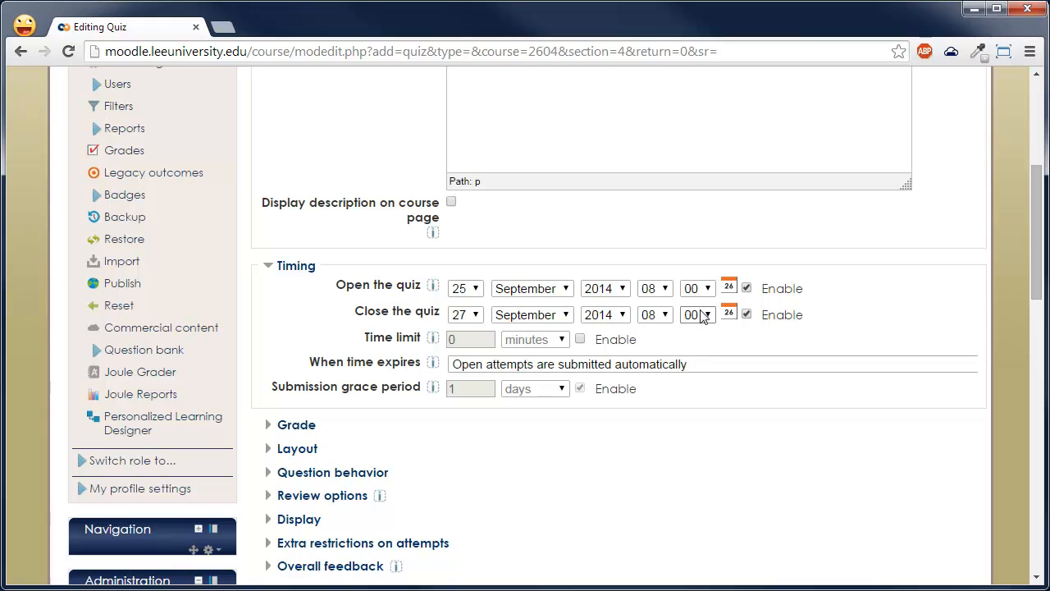
# - Collapse the Timing settings and set the attempts allowed to 1 in the Grade settings
pyautogui.click(295, 267)
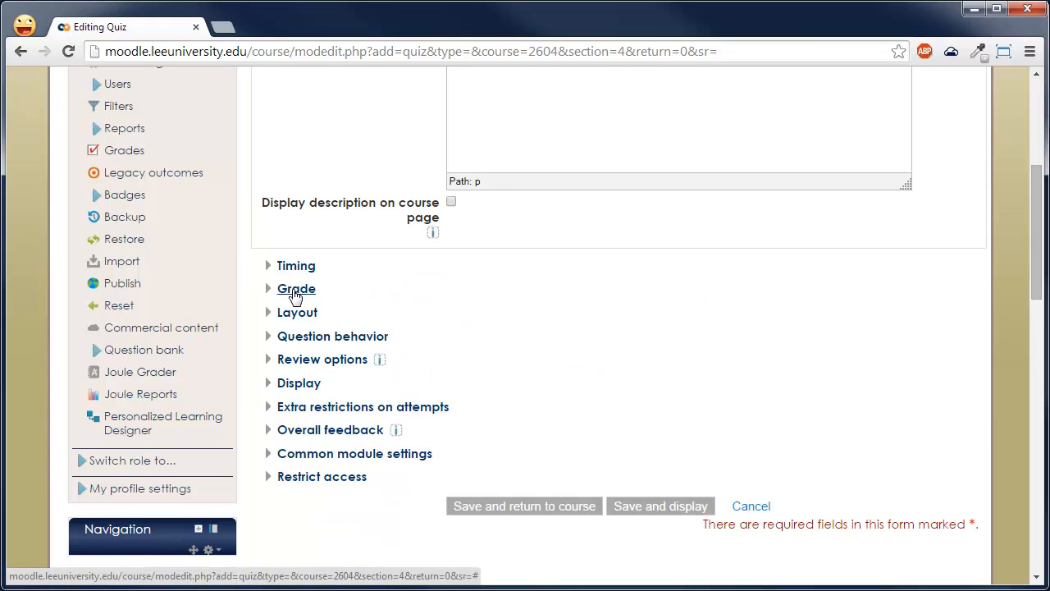
pyautogui.click(294, 290)
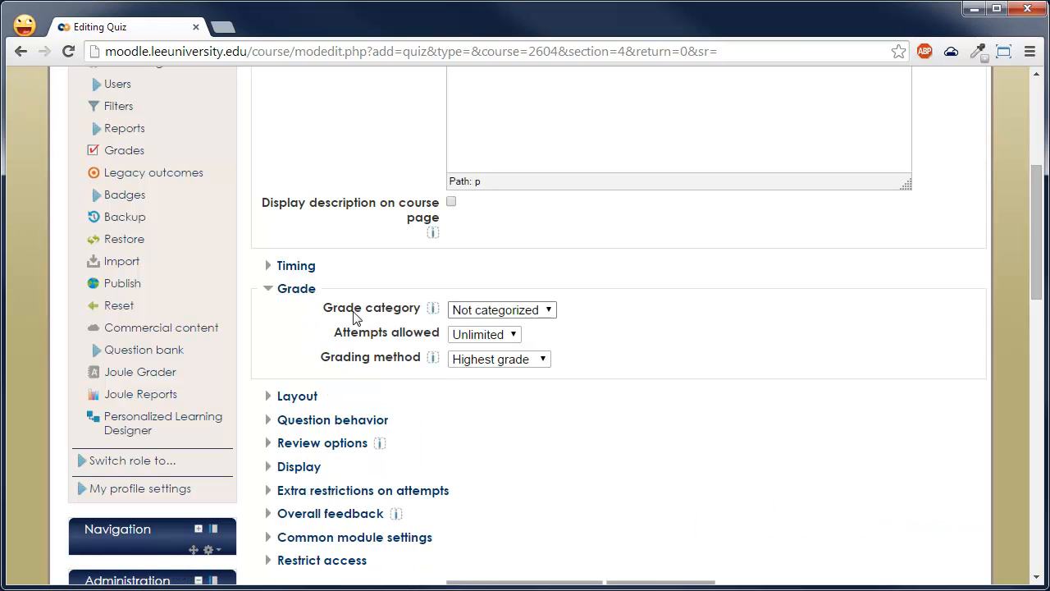
pyautogui.click(506, 313)
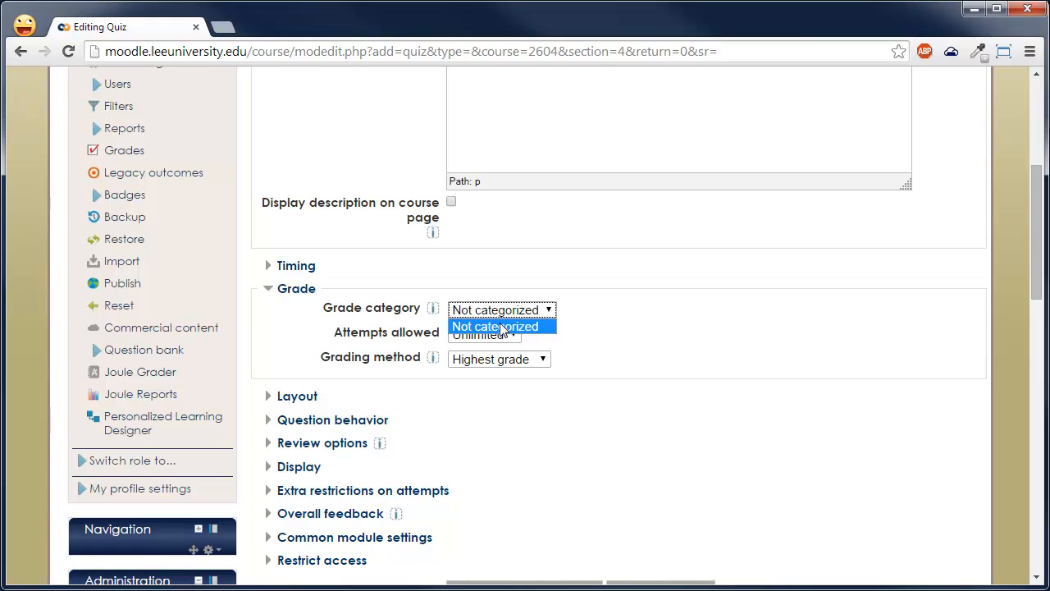
pyautogui.click(509, 273)
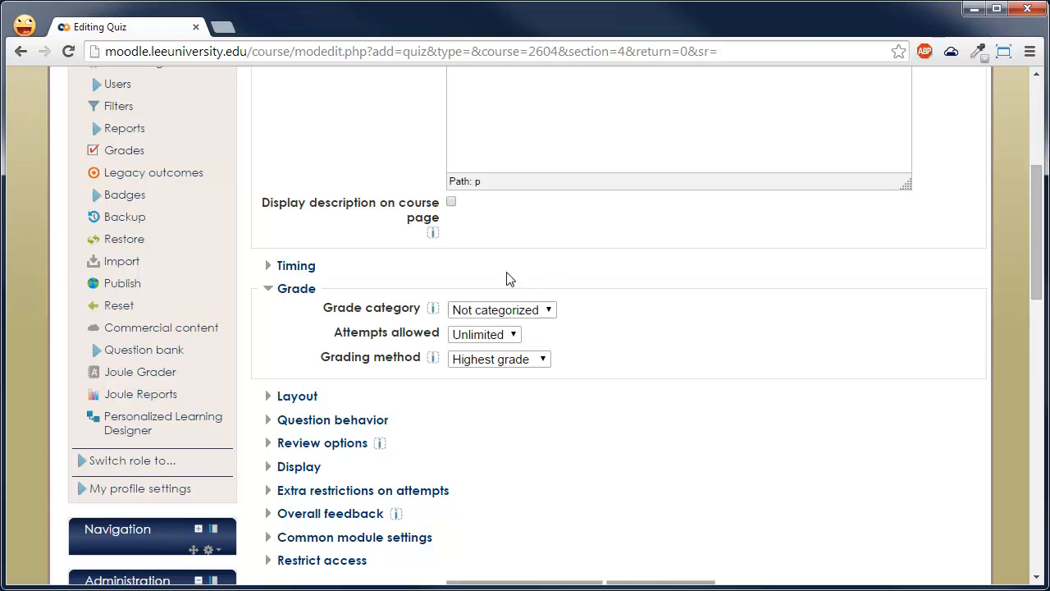
pyautogui.click(477, 337)
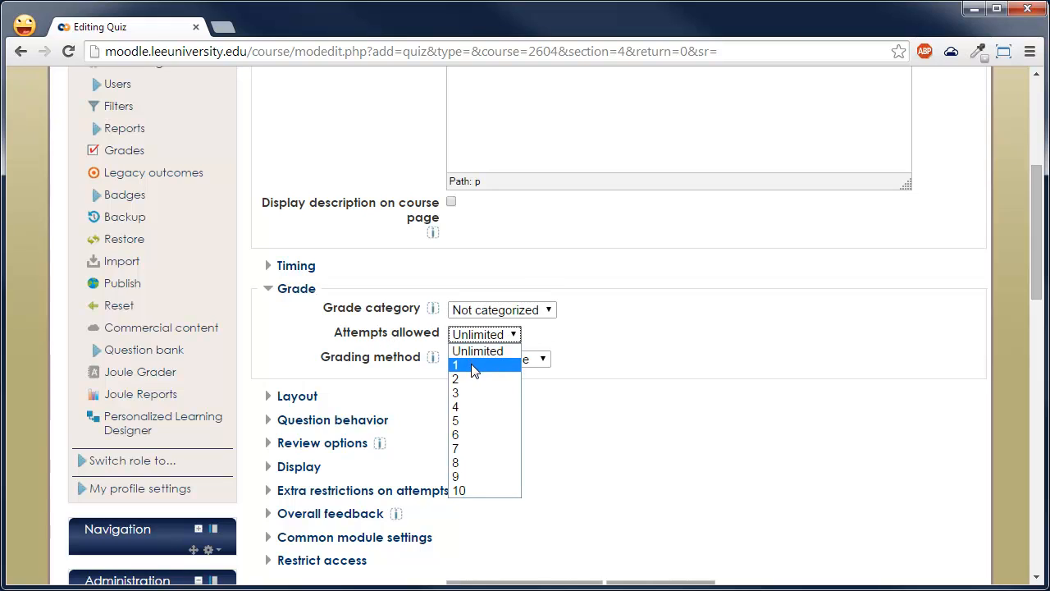
pyautogui.click(477, 362)
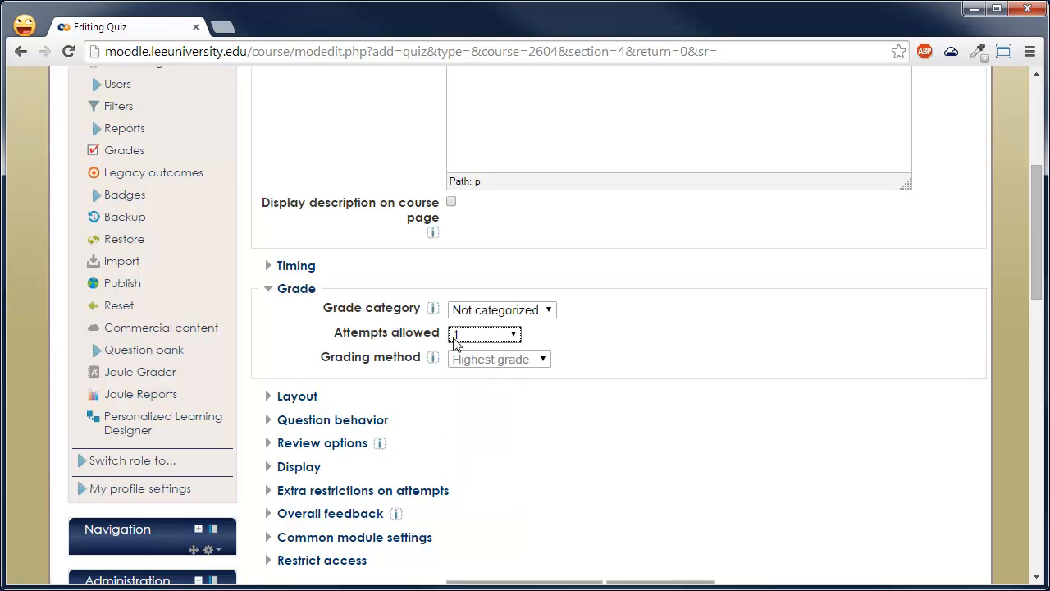
# - Try 2 allowed attempts to go through the grading method options, and return the attempts allowed to 1
pyautogui.click(484, 333)
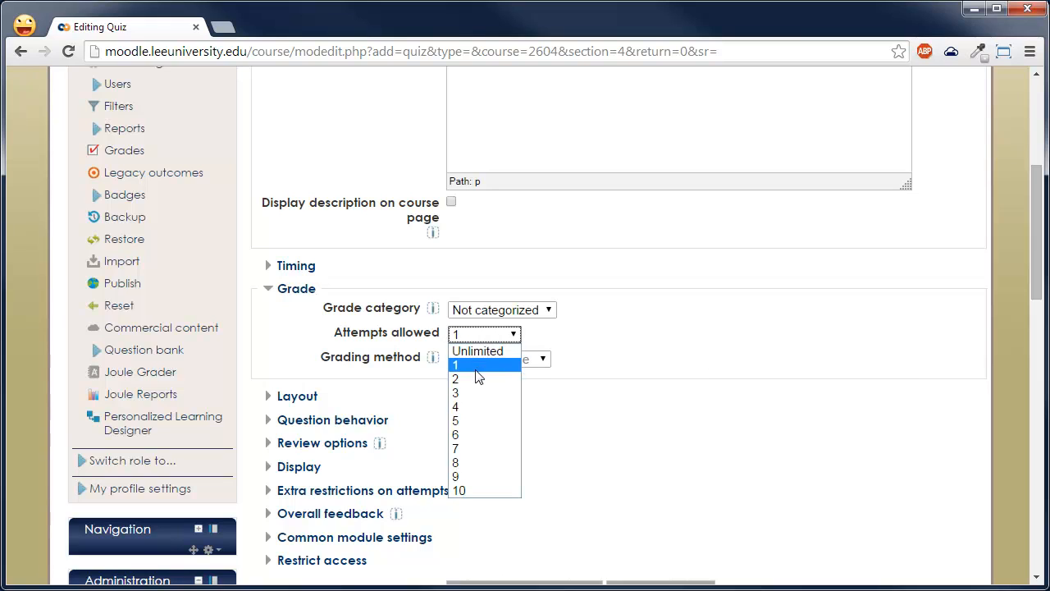
pyautogui.click(479, 375)
pyautogui.click(545, 360)
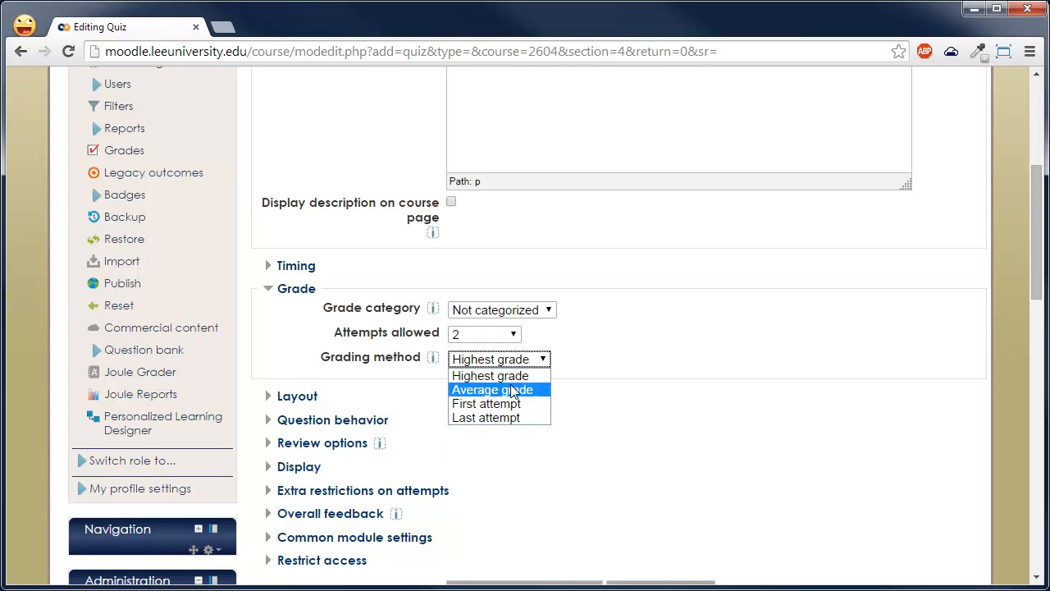
pyautogui.click(525, 390)
pyautogui.click(517, 337)
pyautogui.click(506, 368)
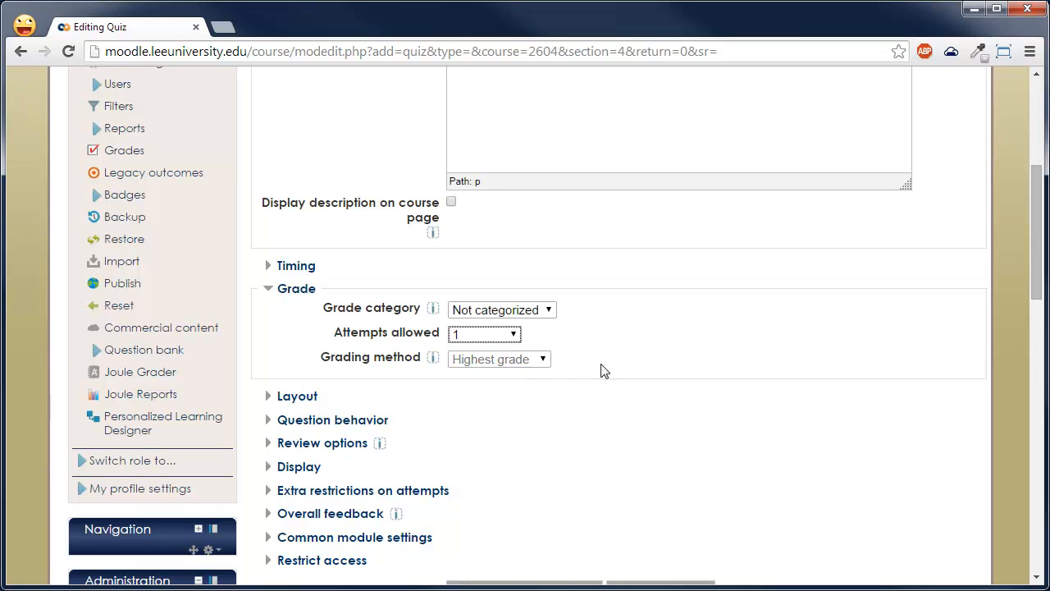
# - Collapse the Grade settings and choose "As shown on the edit screen" as the question order in the Layout settings
pyautogui.click(297, 294)
pyautogui.click(297, 311)
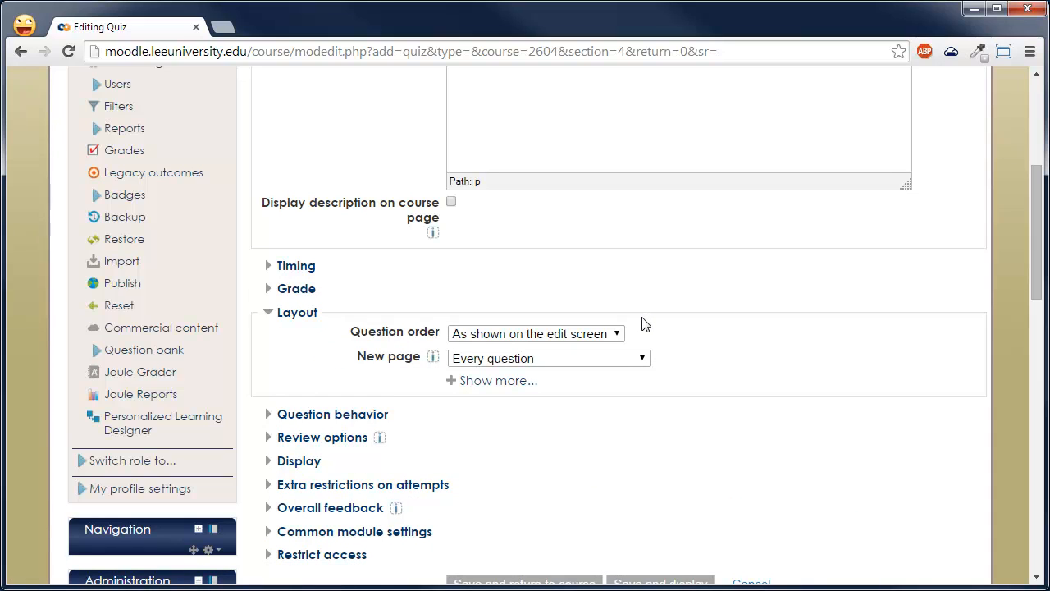
pyautogui.click(615, 333)
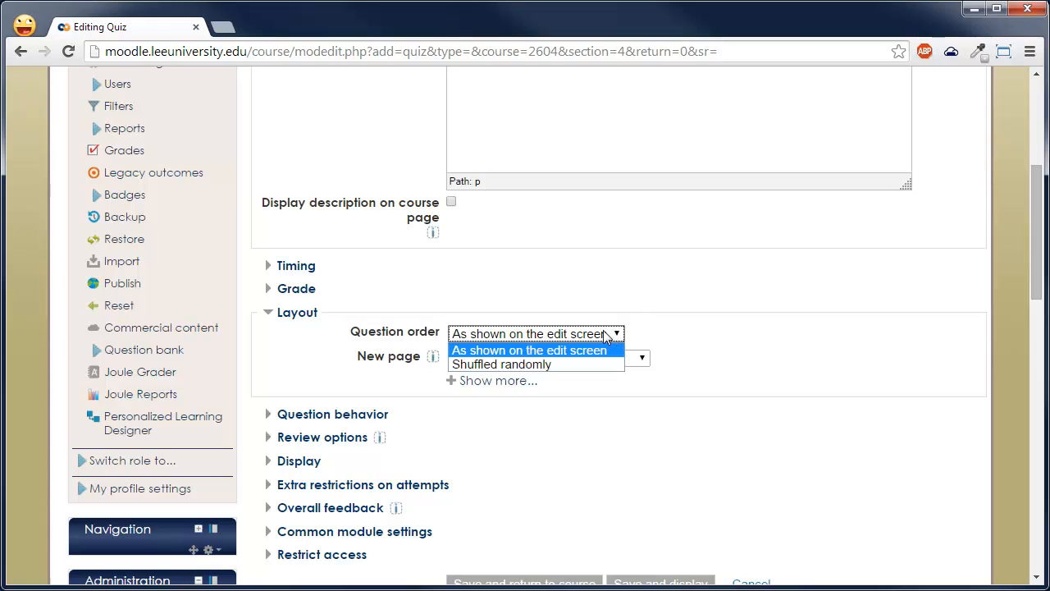
pyautogui.click(562, 352)
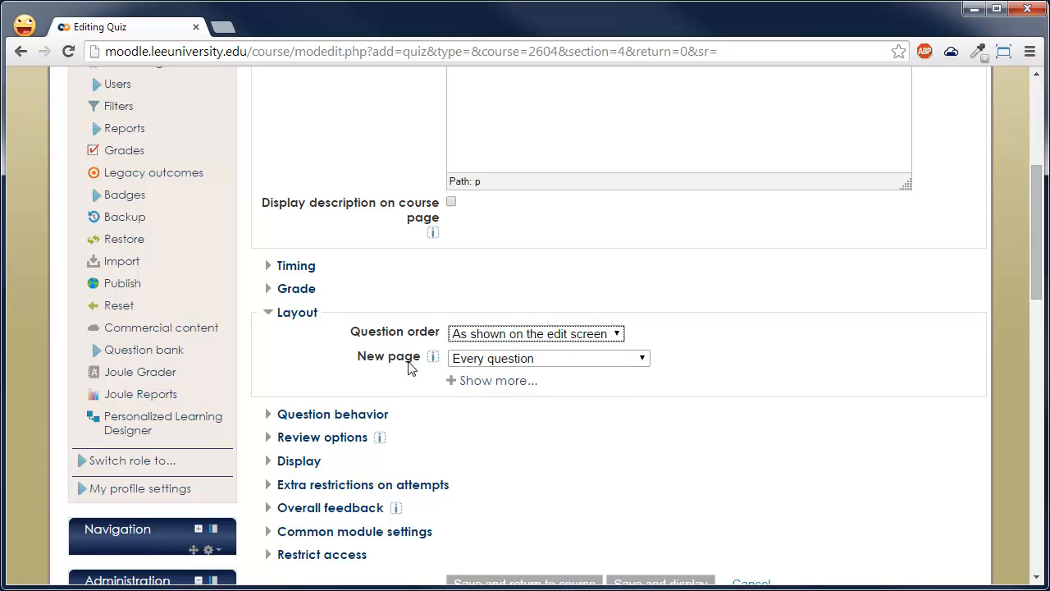
# - Set the new page layout option to "Never, all questions on one page" and collapse the Layout settings
pyautogui.click(485, 361)
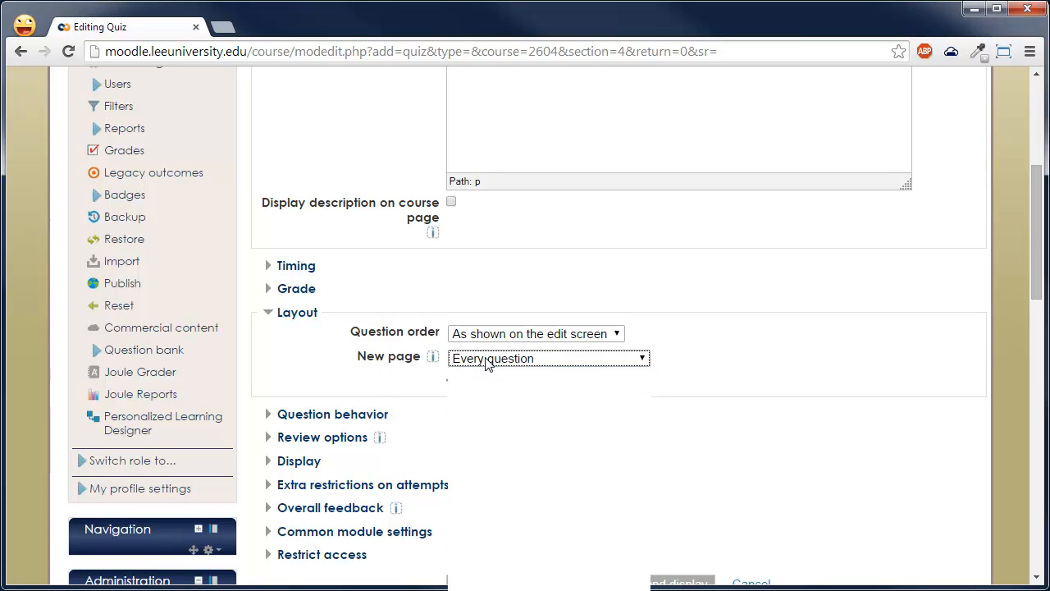
pyautogui.click(525, 371)
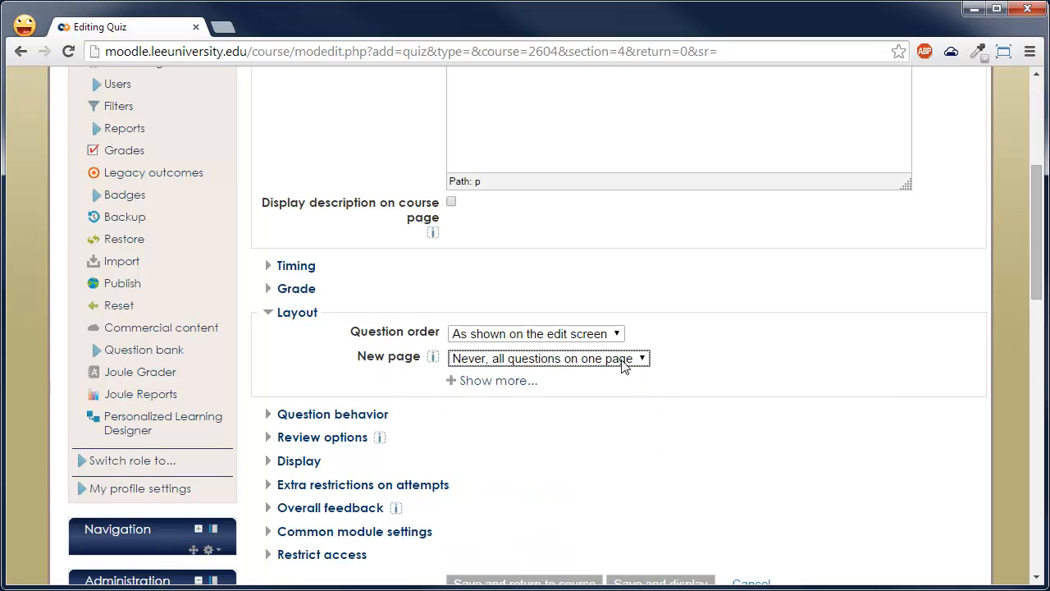
pyautogui.scroll(-1, 627, 365)
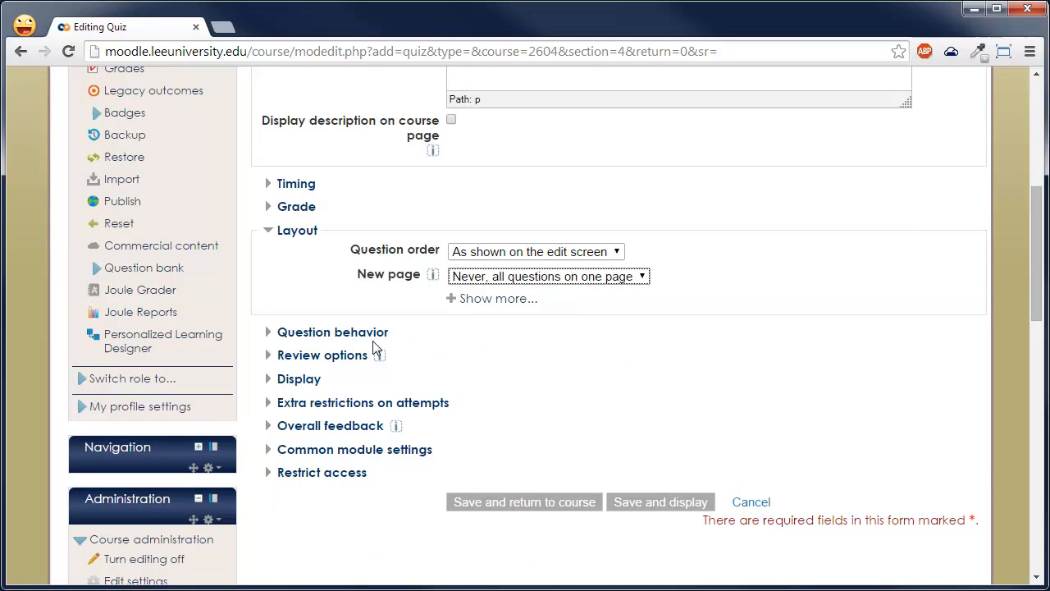
pyautogui.click(296, 233)
# - In the Question behavior settings, set shuffling within questions to No, keep Deferred feedback as the behavior, and collapse the section
pyautogui.click(302, 256)
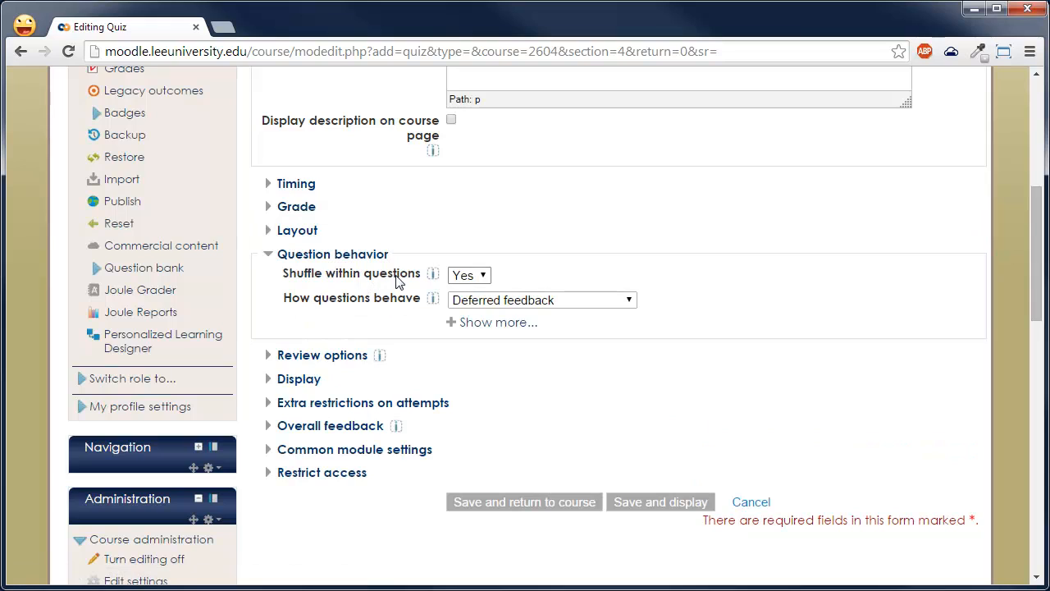
pyautogui.click(484, 277)
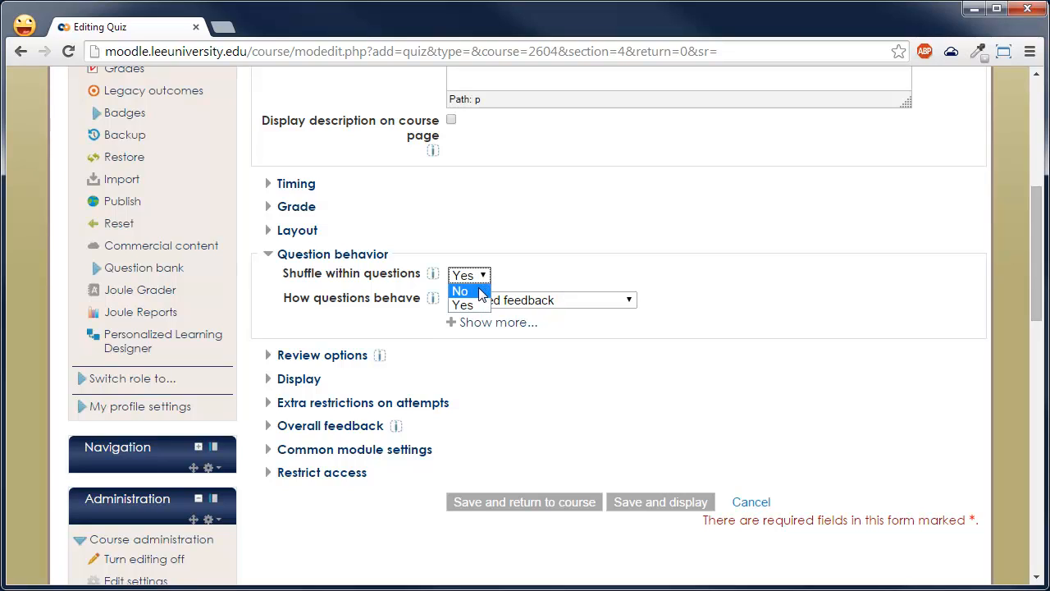
pyautogui.click(479, 292)
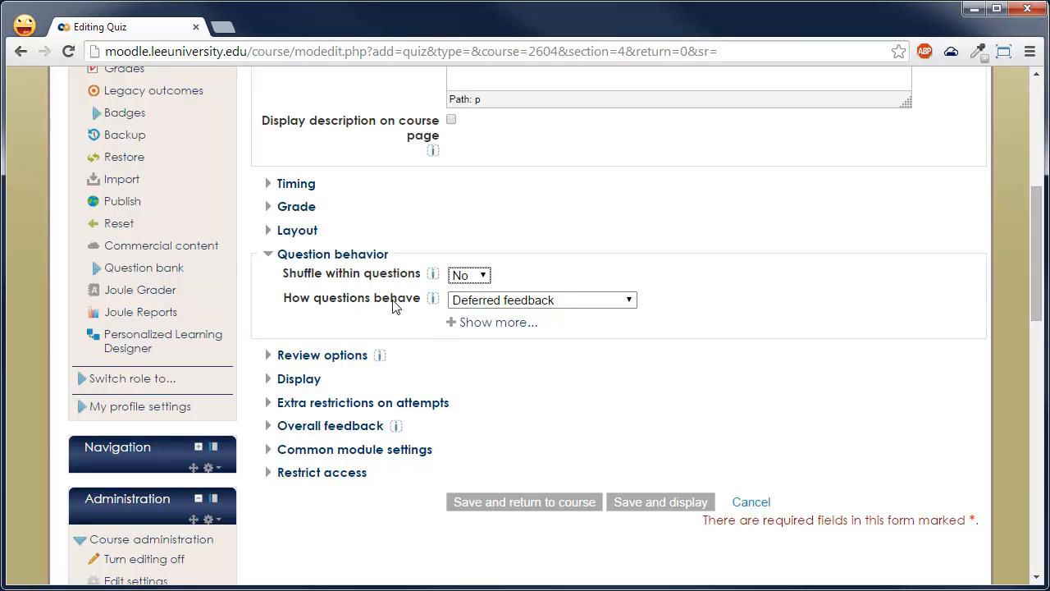
pyautogui.click(474, 306)
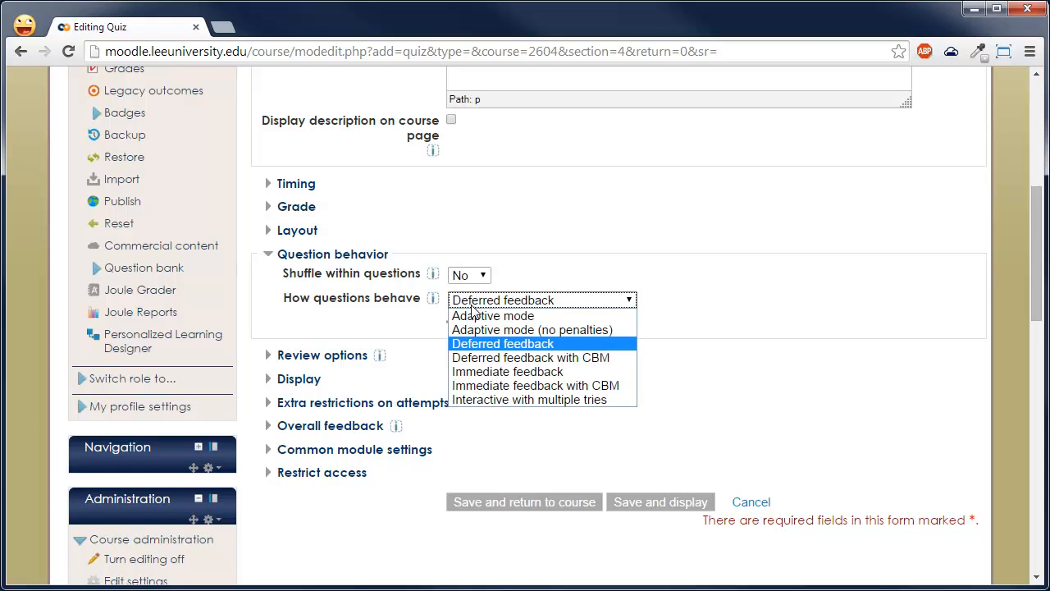
pyautogui.click(478, 347)
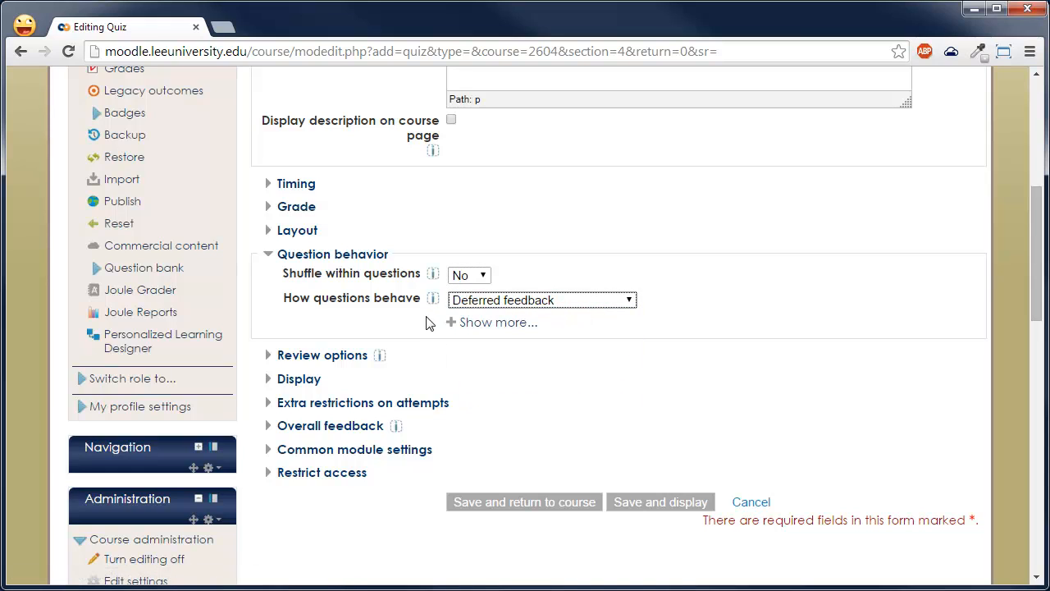
pyautogui.click(377, 256)
# - In Review options, disable Whether correct, Specific feedback, General feedback and Overall feedback for immediately after the attempt
pyautogui.click(327, 284)
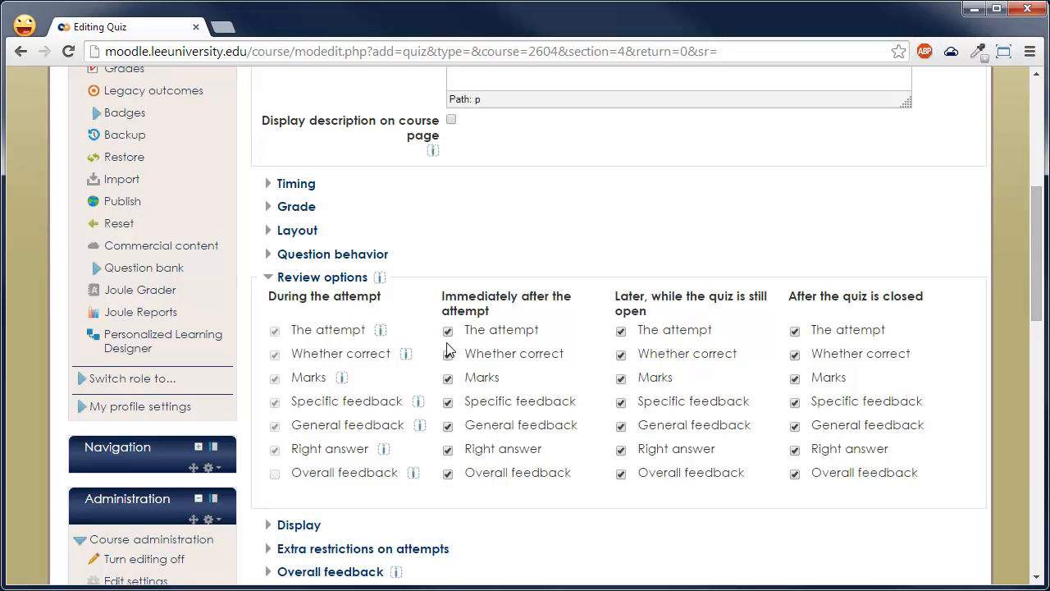
pyautogui.click(483, 358)
pyautogui.click(484, 401)
pyautogui.click(485, 425)
pyautogui.click(482, 474)
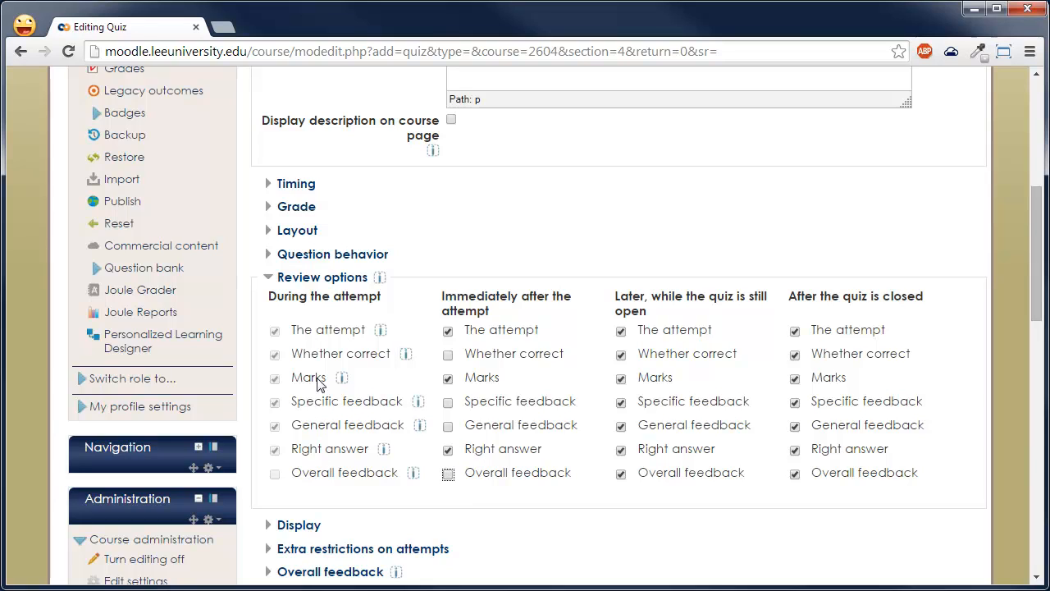
# - Switch the question behavior to Adaptive mode and disable Whether correct and Right answer in the during-the-attempt review options
pyautogui.click(333, 255)
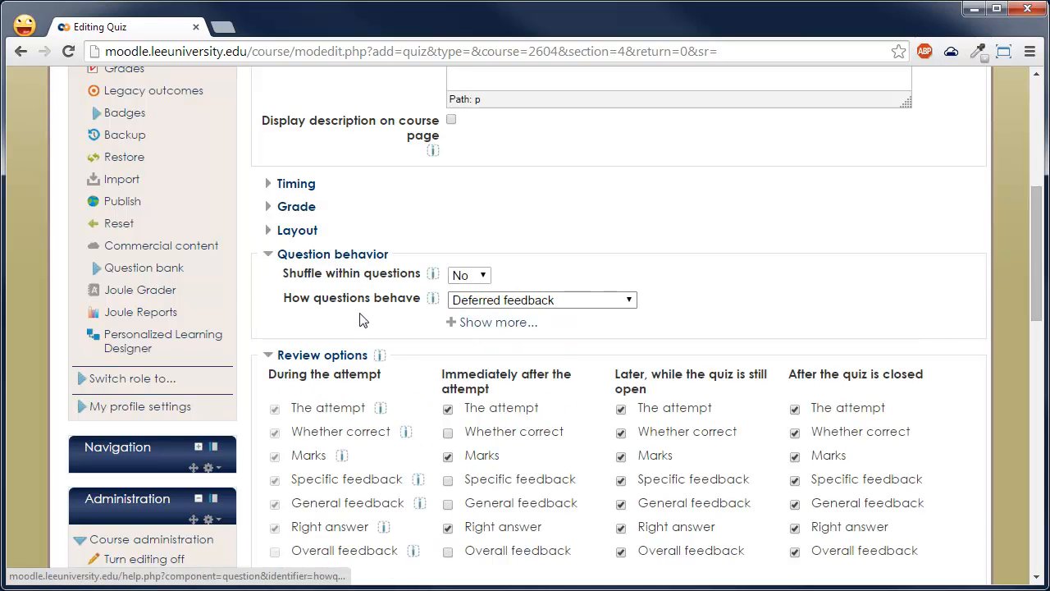
pyautogui.click(486, 301)
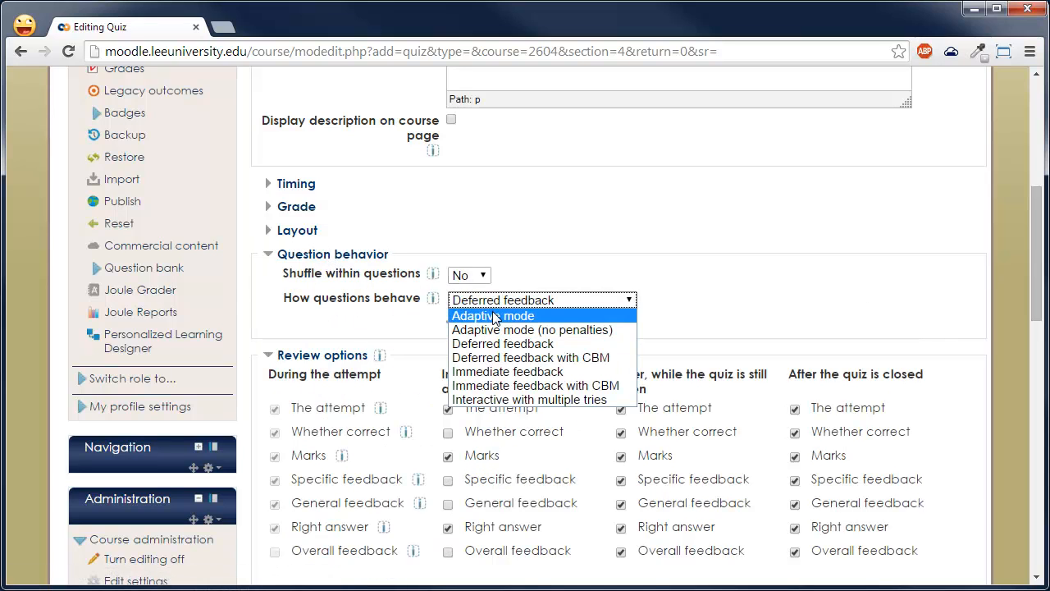
pyautogui.click(492, 316)
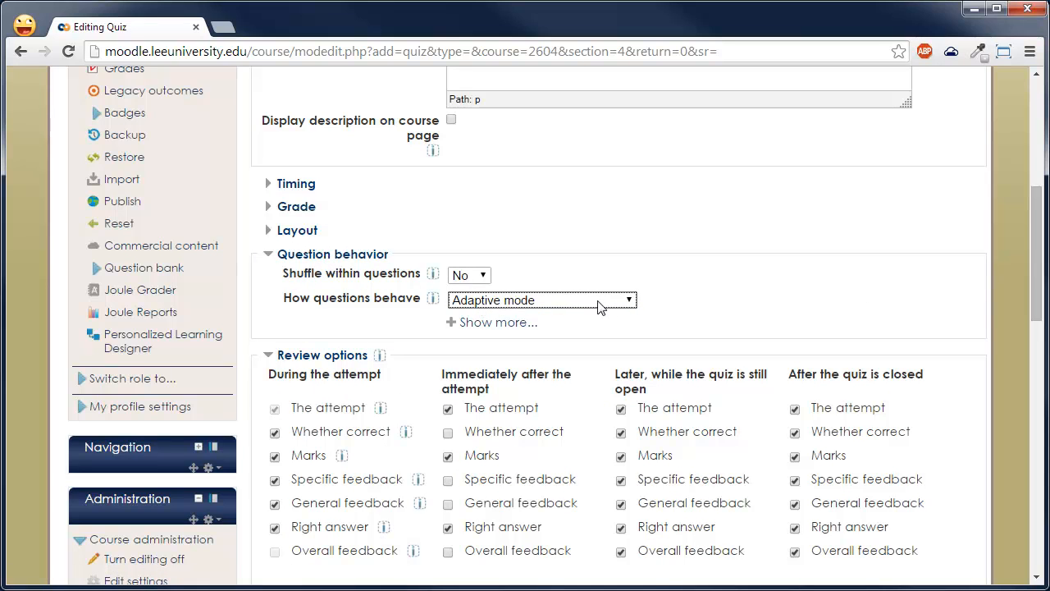
pyautogui.click(317, 440)
pyautogui.click(327, 532)
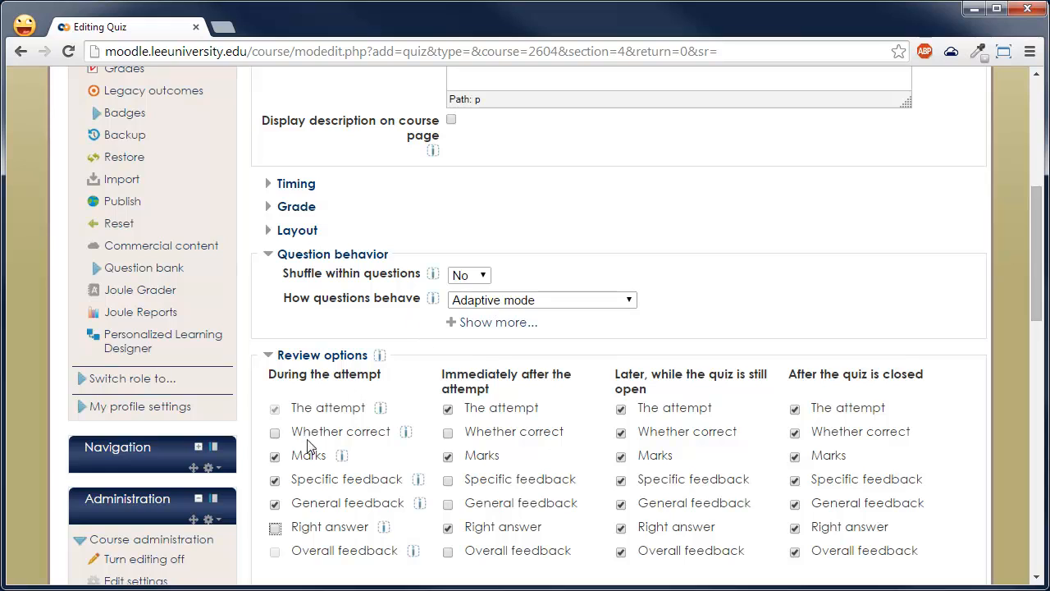
# - Return the question behavior to Deferred feedback and collapse the Question behavior settings
pyautogui.click(526, 303)
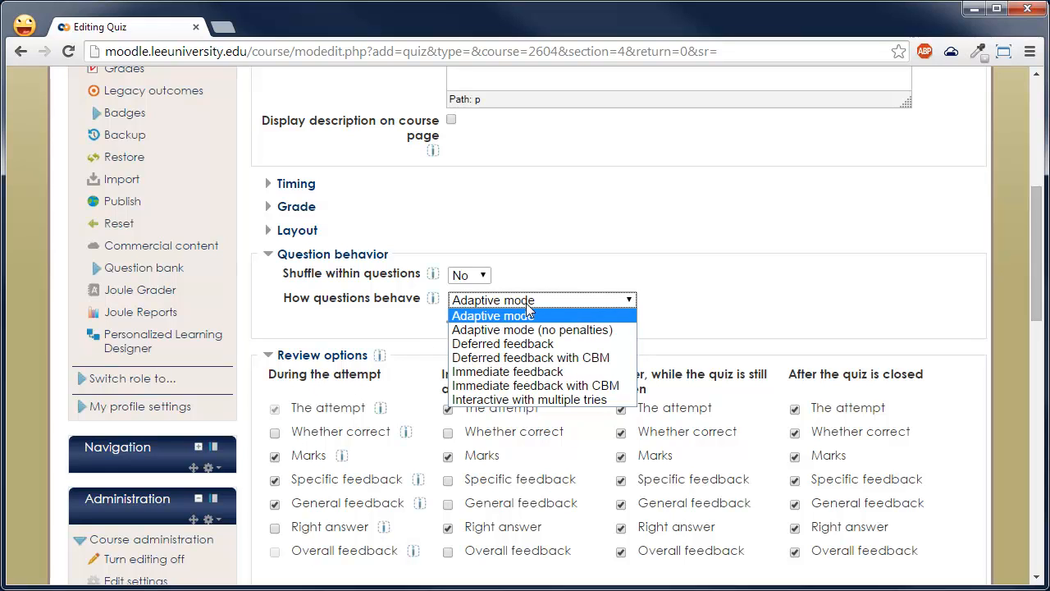
pyautogui.click(526, 345)
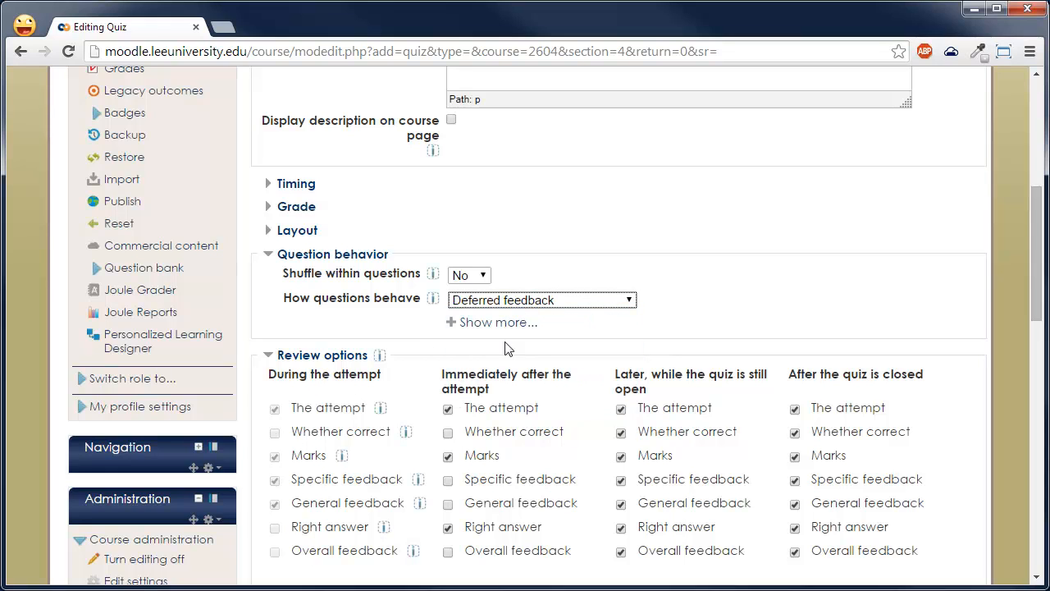
pyautogui.click(294, 255)
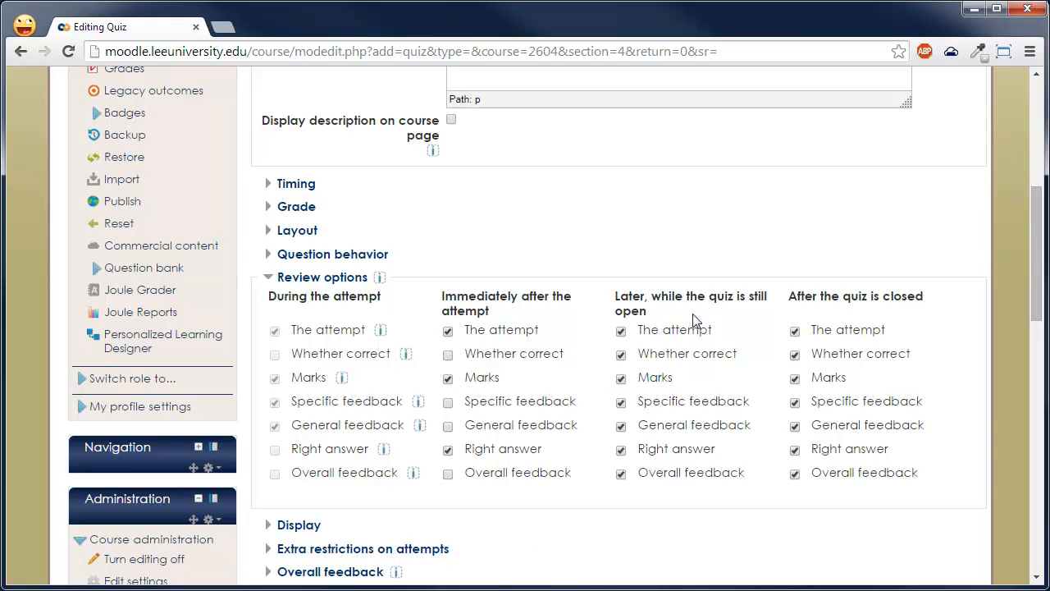
# - Disable specific, general and overall feedback for review while the quiz is still open and after it is closed, and collapse Review options
pyautogui.click(548, 359)
pyautogui.click(620, 402)
pyautogui.click(621, 426)
pyautogui.click(662, 472)
pyautogui.click(824, 483)
pyautogui.click(830, 428)
pyautogui.click(830, 404)
pyautogui.click(336, 279)
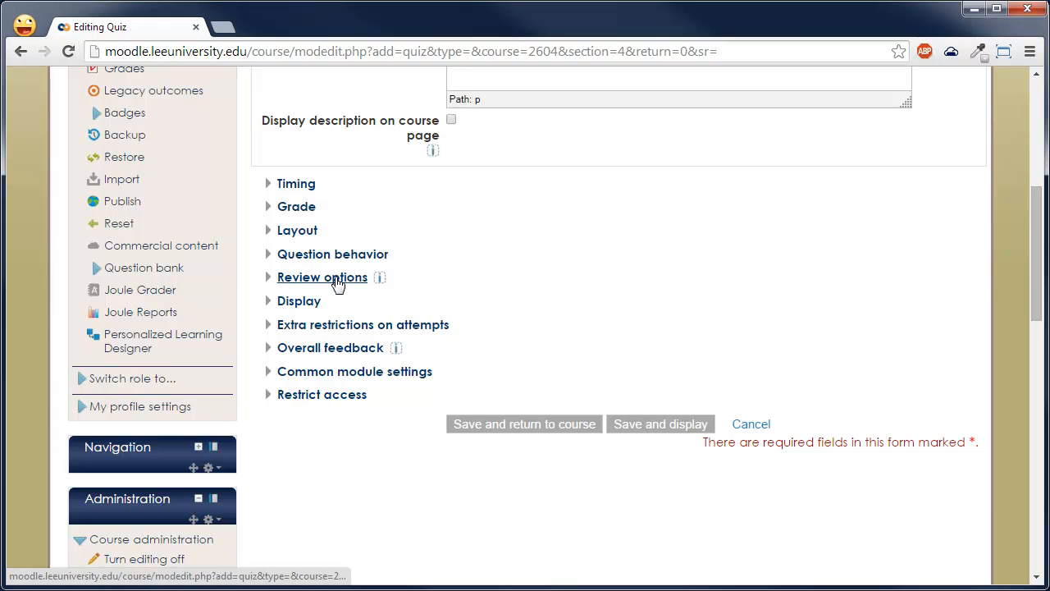
# - Look through the Display settings and the Extra restrictions on attempts, collapsing each section after viewing
pyautogui.click(299, 302)
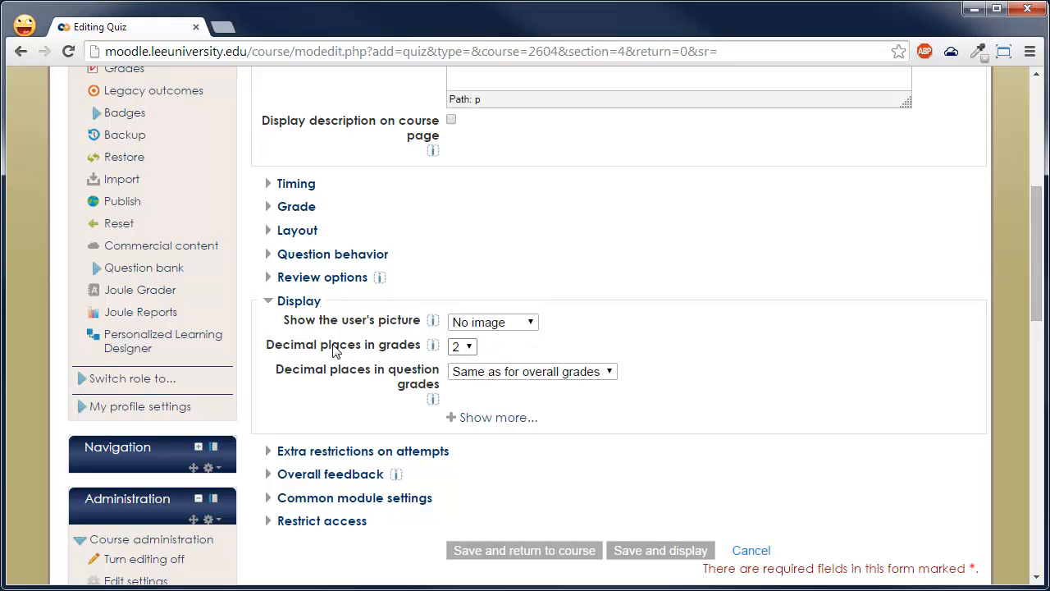
pyautogui.click(304, 301)
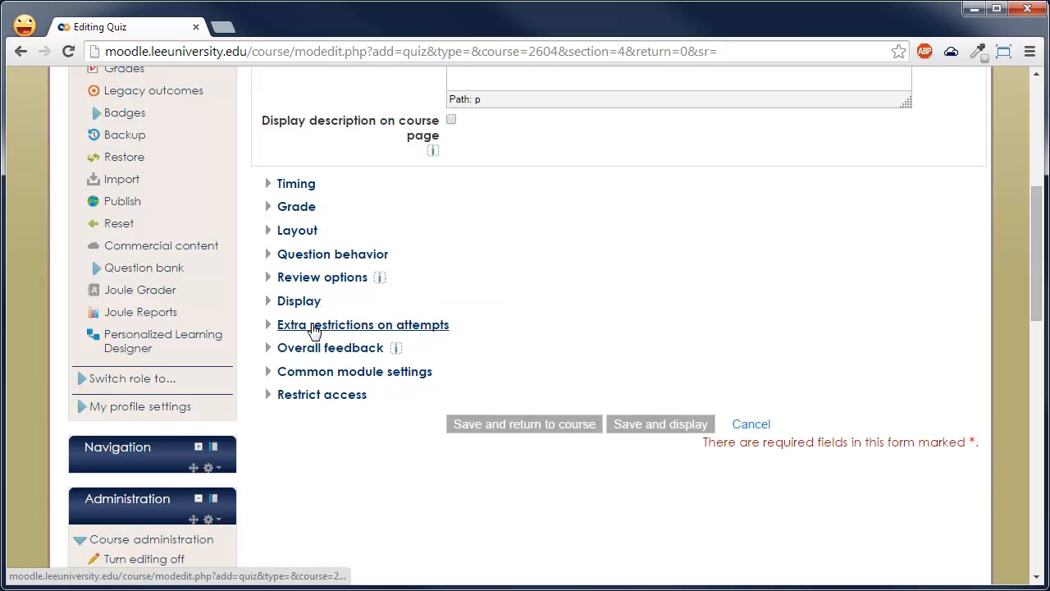
pyautogui.click(302, 328)
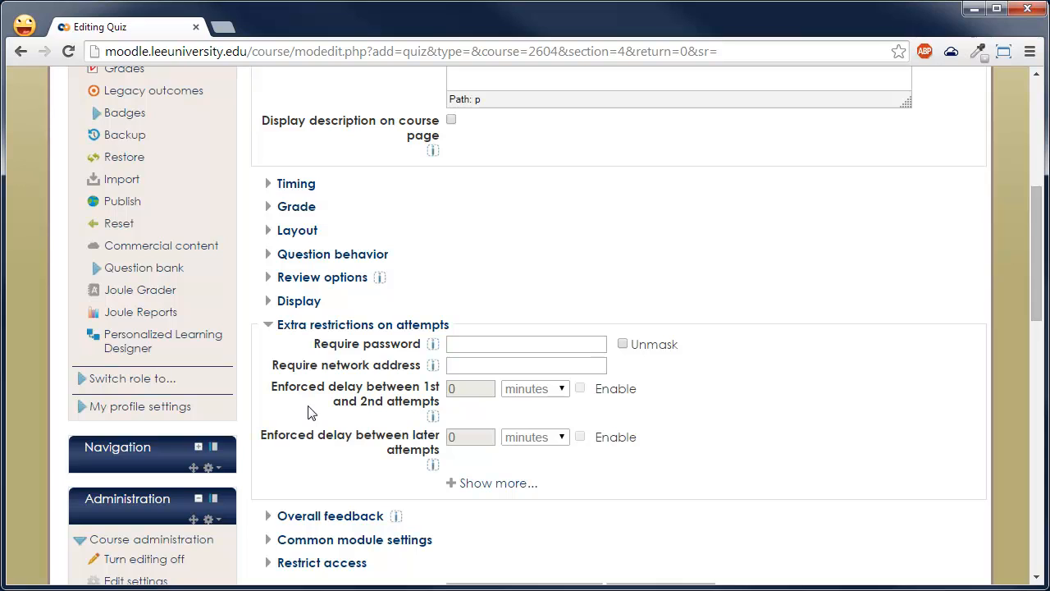
pyautogui.click(315, 326)
# - Examine the grade boundaries and feedback fields in Overall feedback and the visibility and group options in Common module settings
pyautogui.click(338, 348)
pyautogui.scroll(-2, 350, 362)
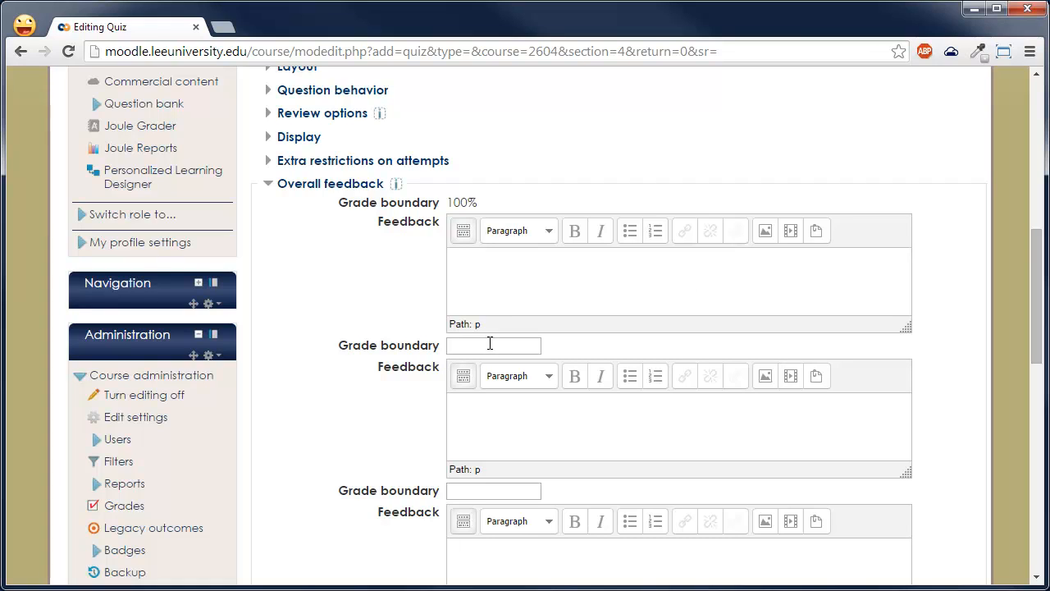
pyautogui.scroll(-1, 445, 393)
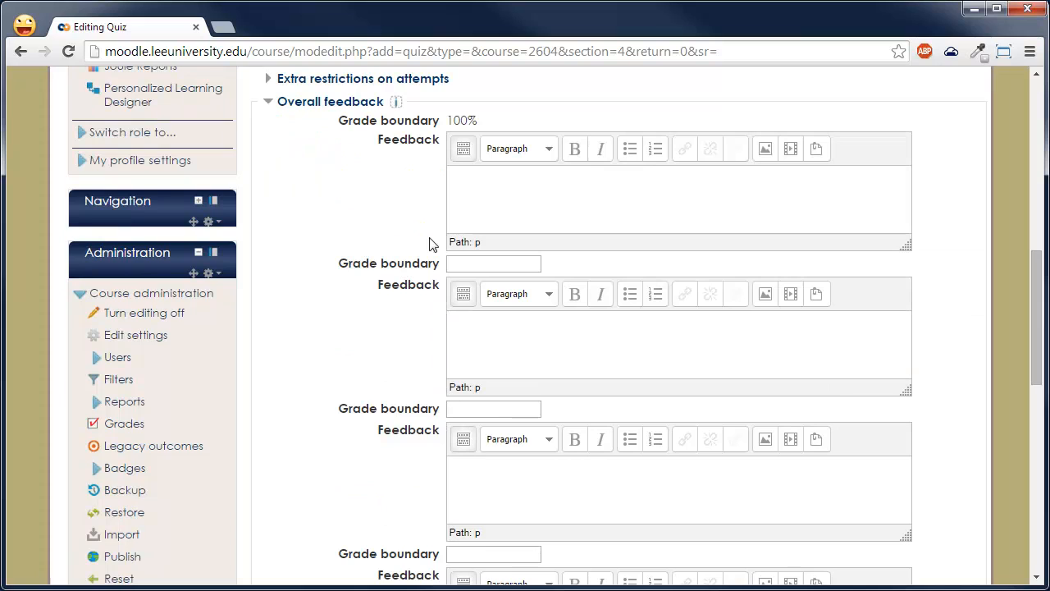
pyautogui.click(361, 103)
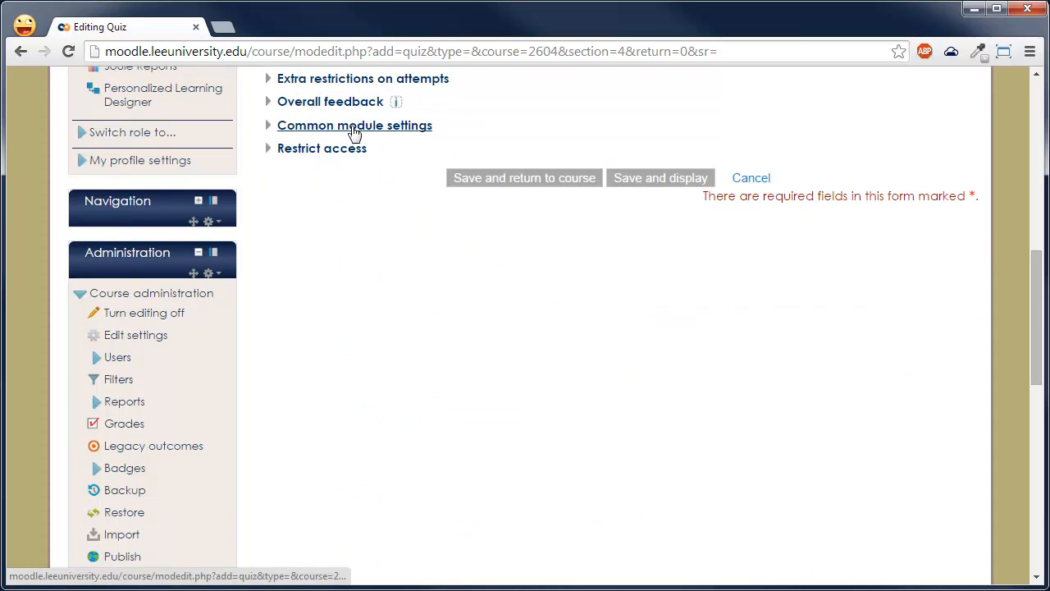
pyautogui.click(355, 129)
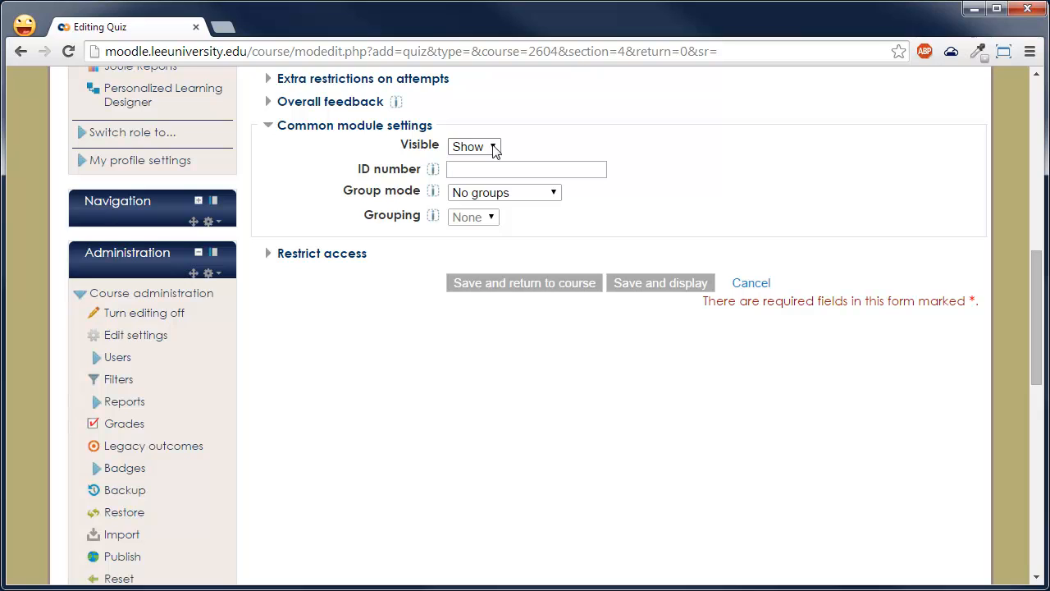
pyautogui.click(389, 131)
# - Restrict access to the quiz to start from 25 September 2014 at 07:55, and save and display the quiz
pyautogui.click(340, 153)
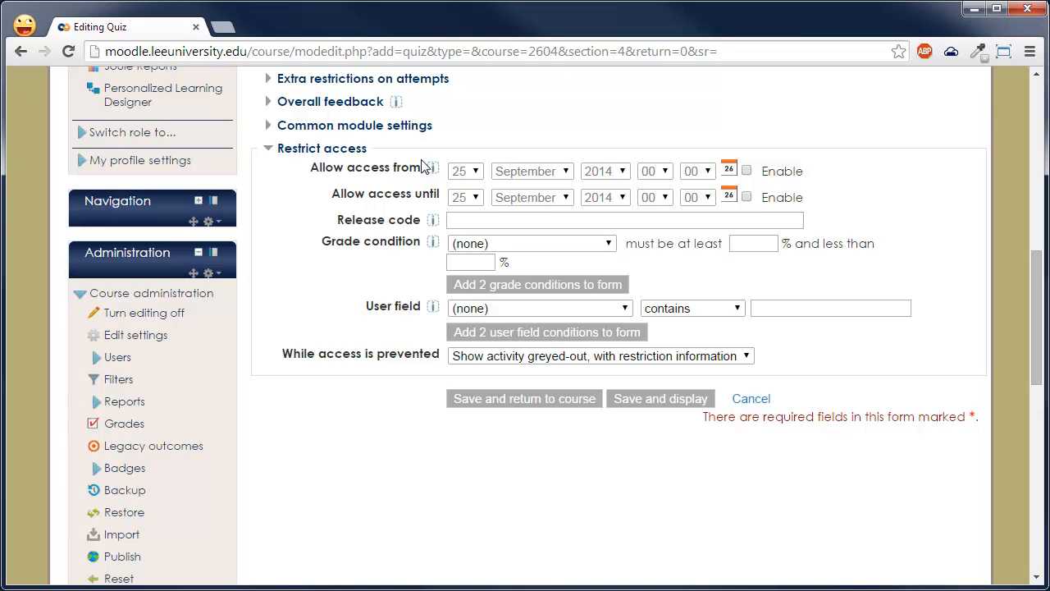
pyautogui.click(763, 169)
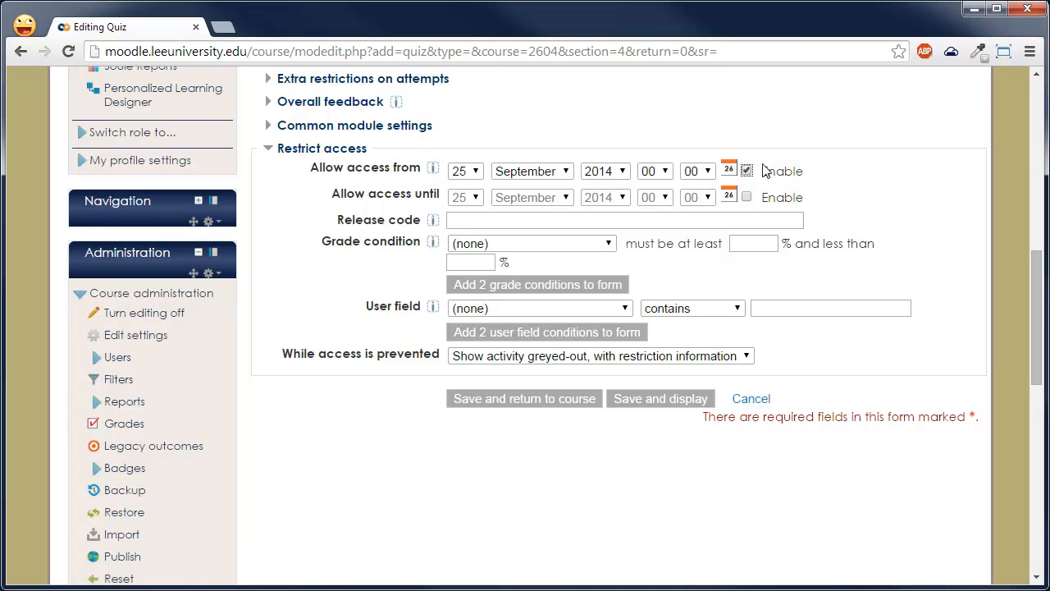
pyautogui.click(656, 174)
pyautogui.click(649, 277)
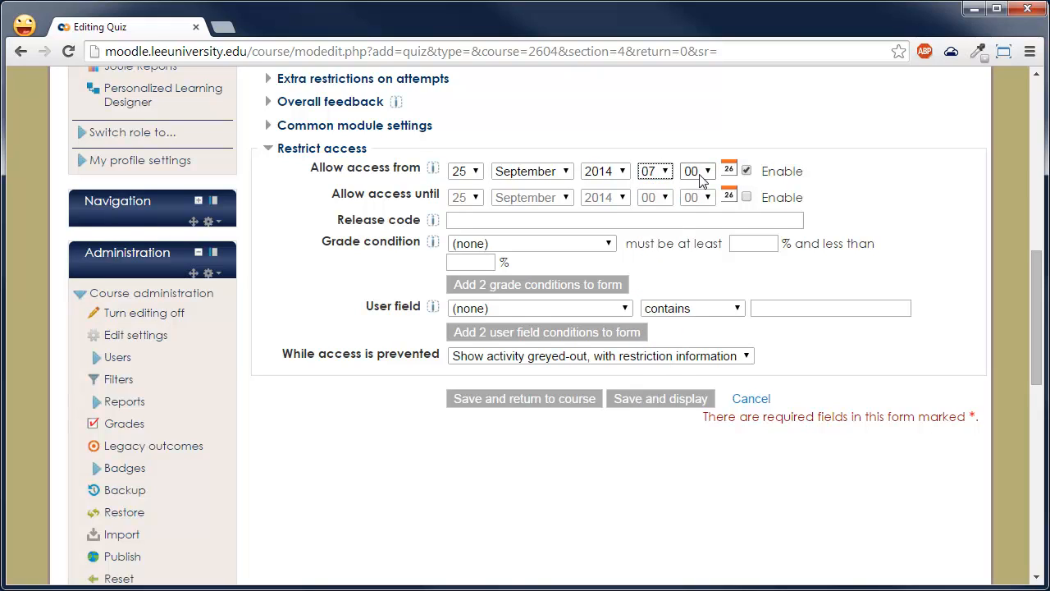
pyautogui.click(700, 174)
pyautogui.click(696, 342)
pyautogui.click(652, 401)
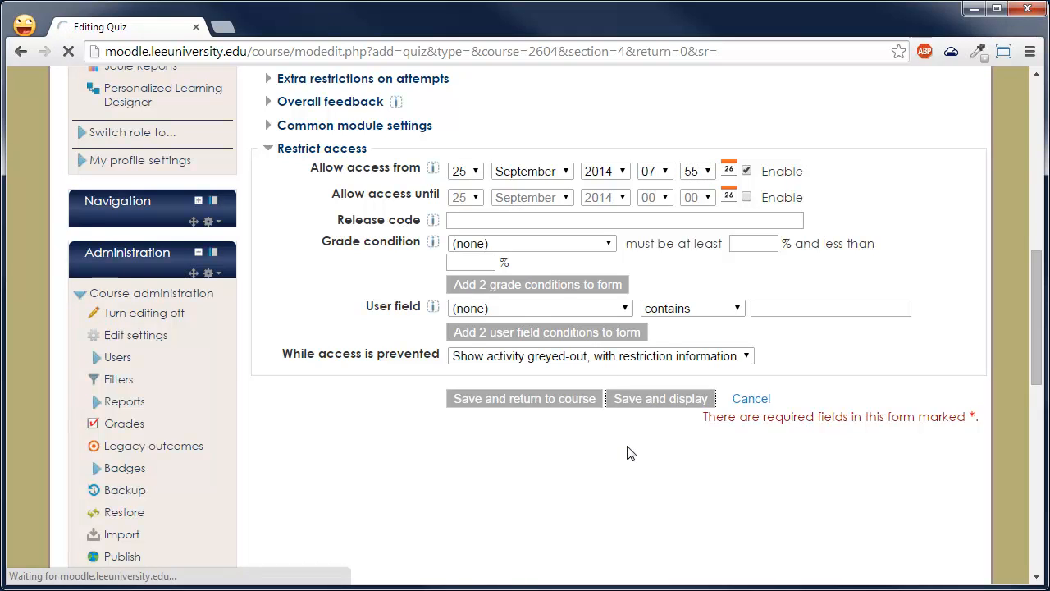